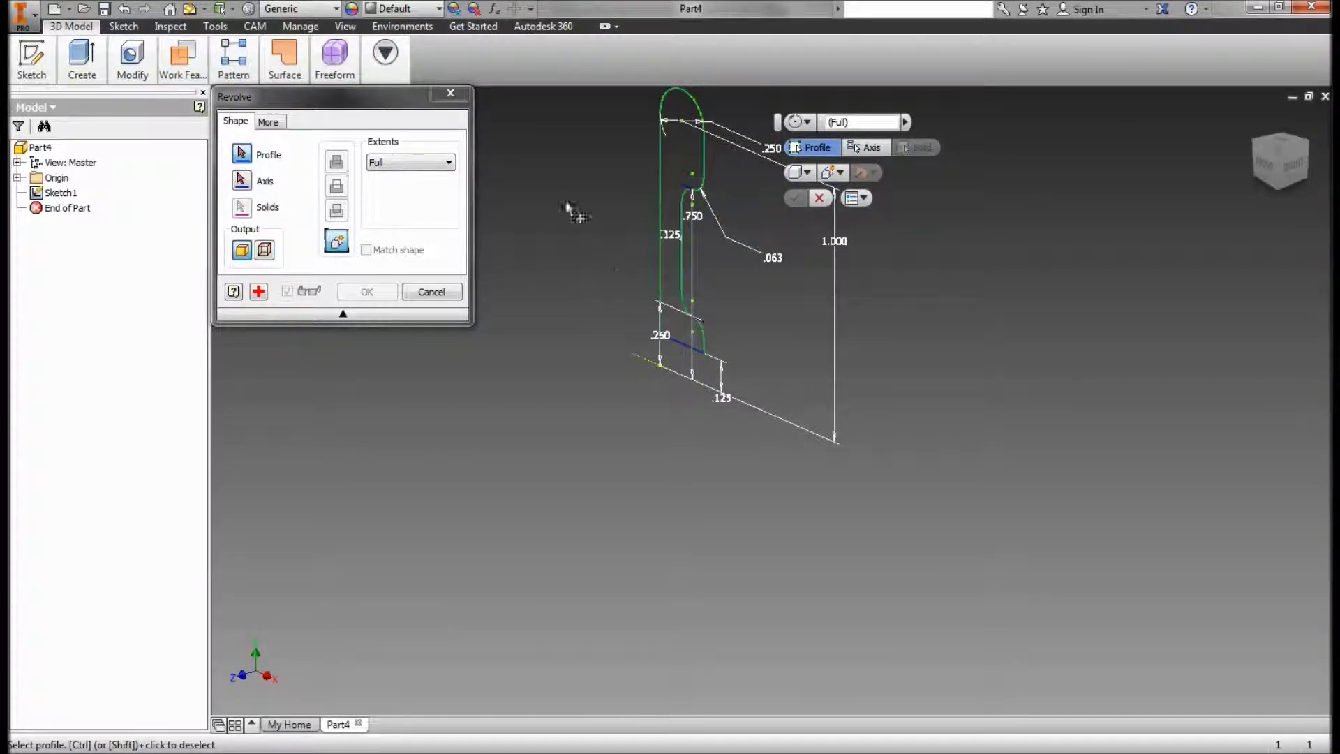
Revolve the sketch profile a full 360° about its bottom line to form the wheel solid.
drag(347, 99, 428, 164)
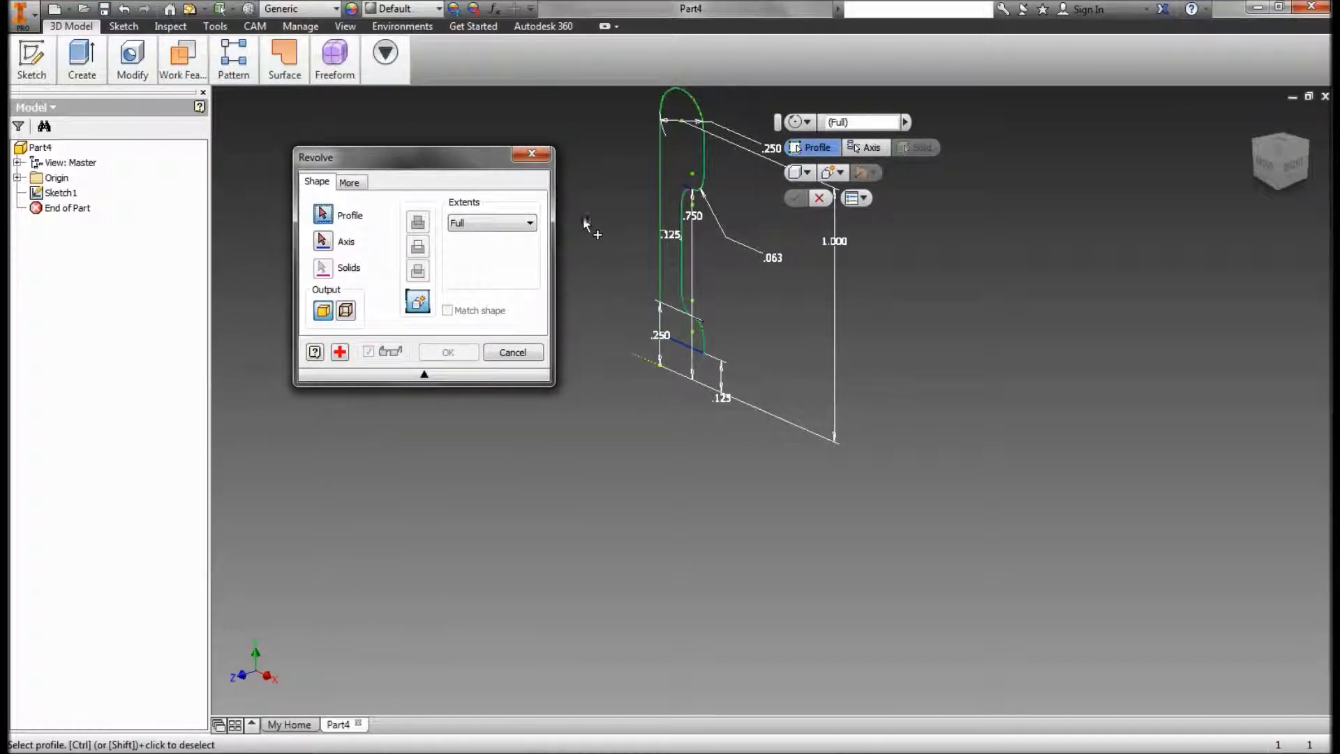
click(670, 180)
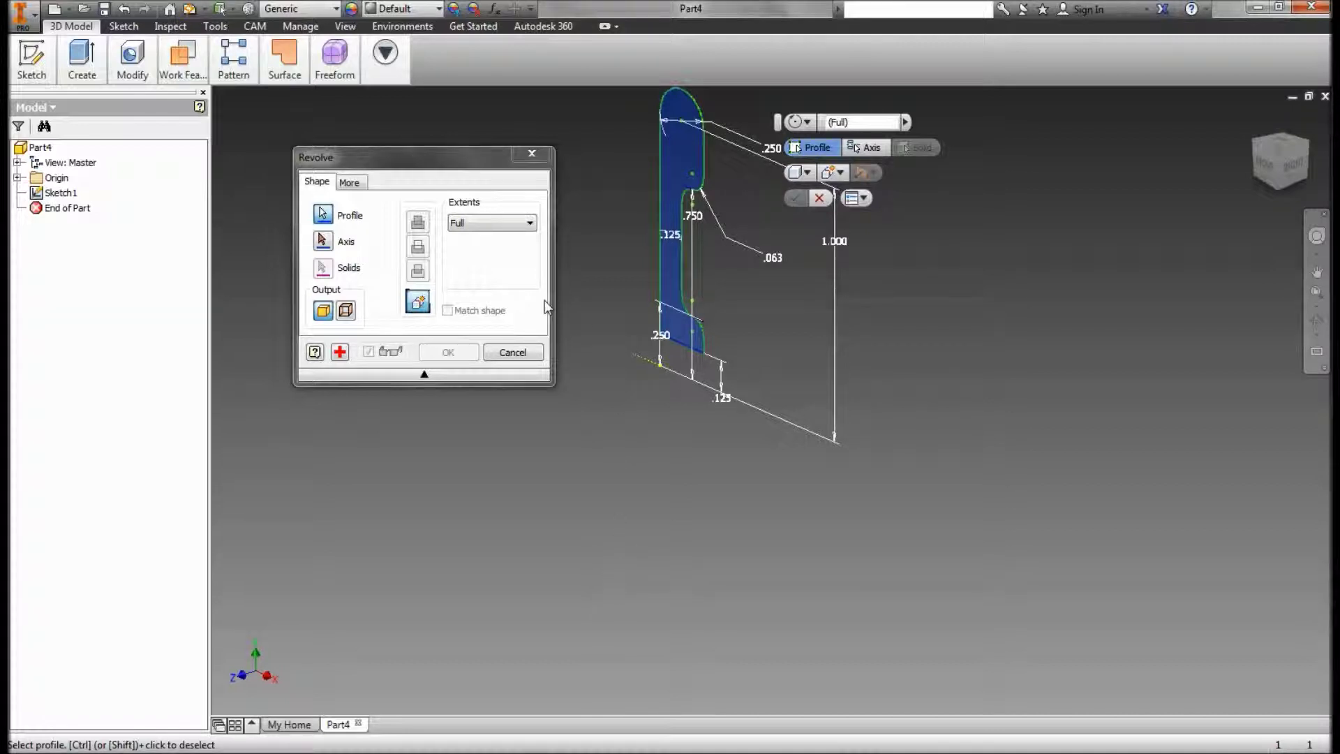
click(322, 241)
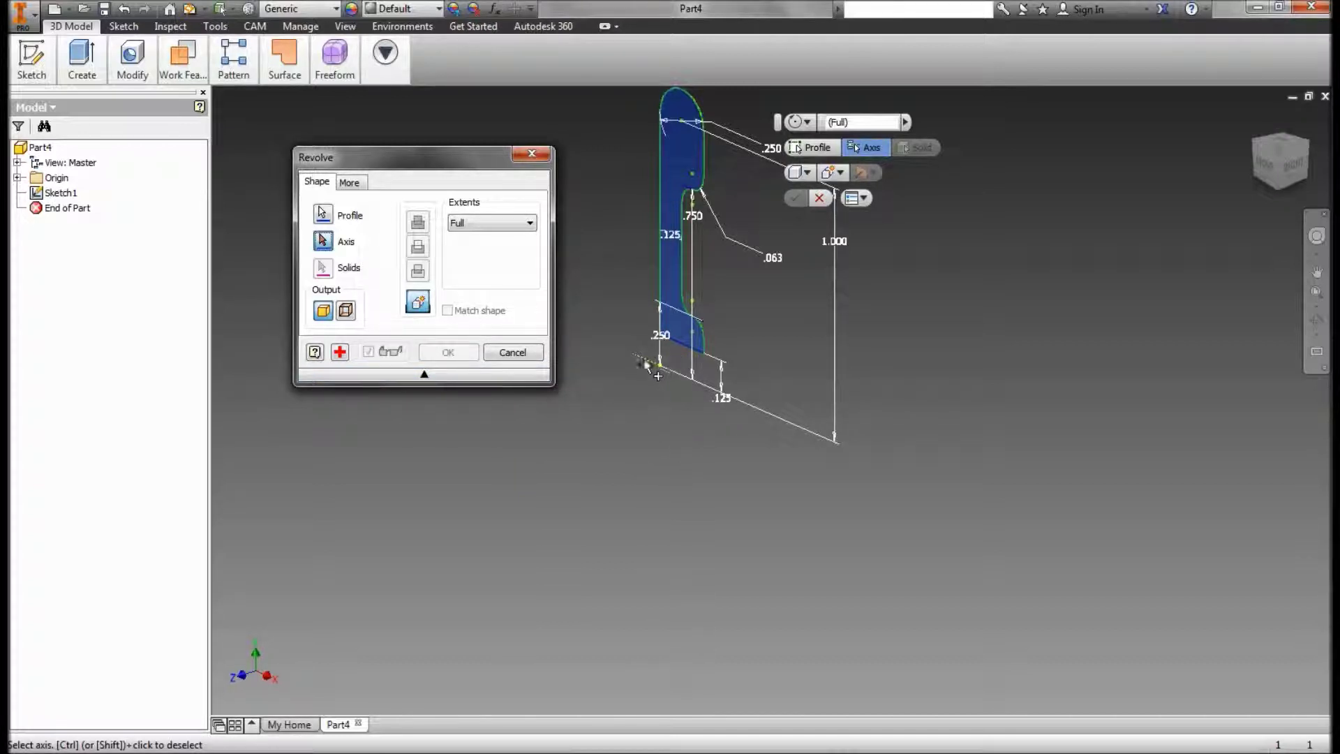
scroll(640, 362, down, 3)
scroll(640, 362, up, 6)
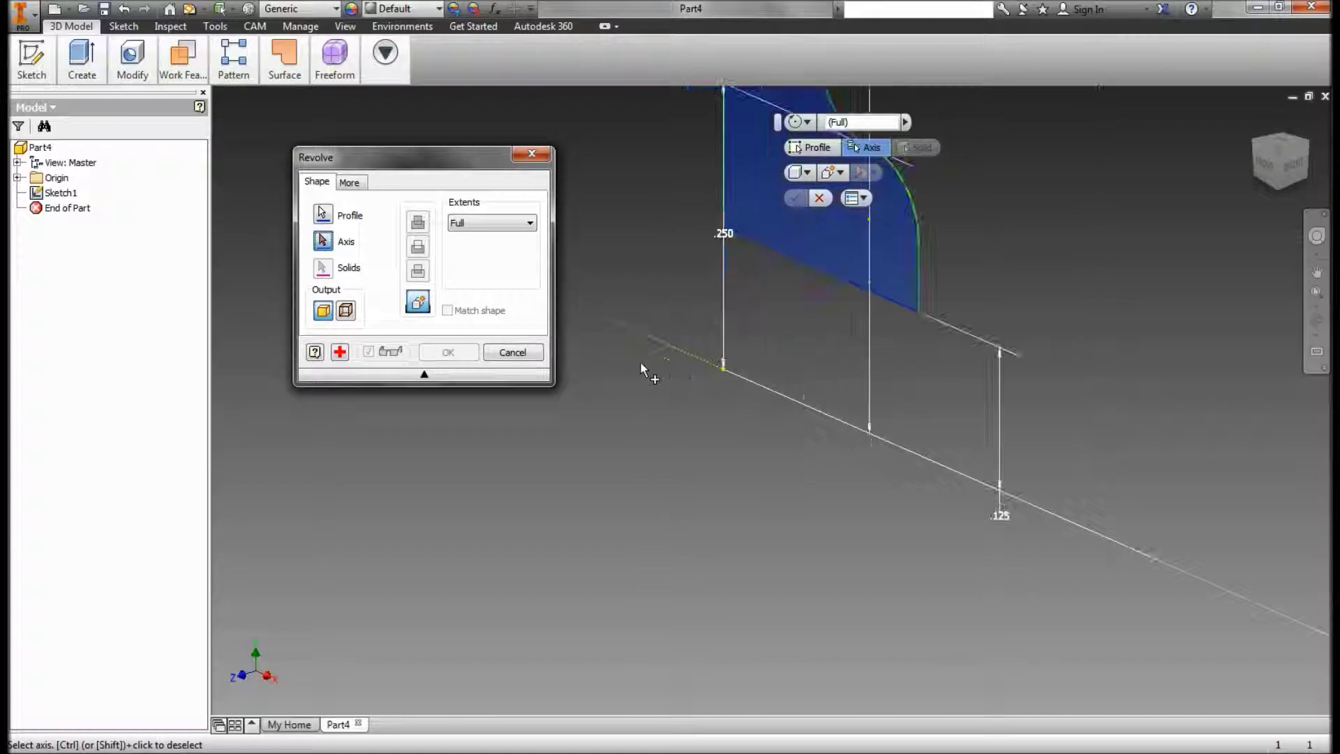
click(686, 354)
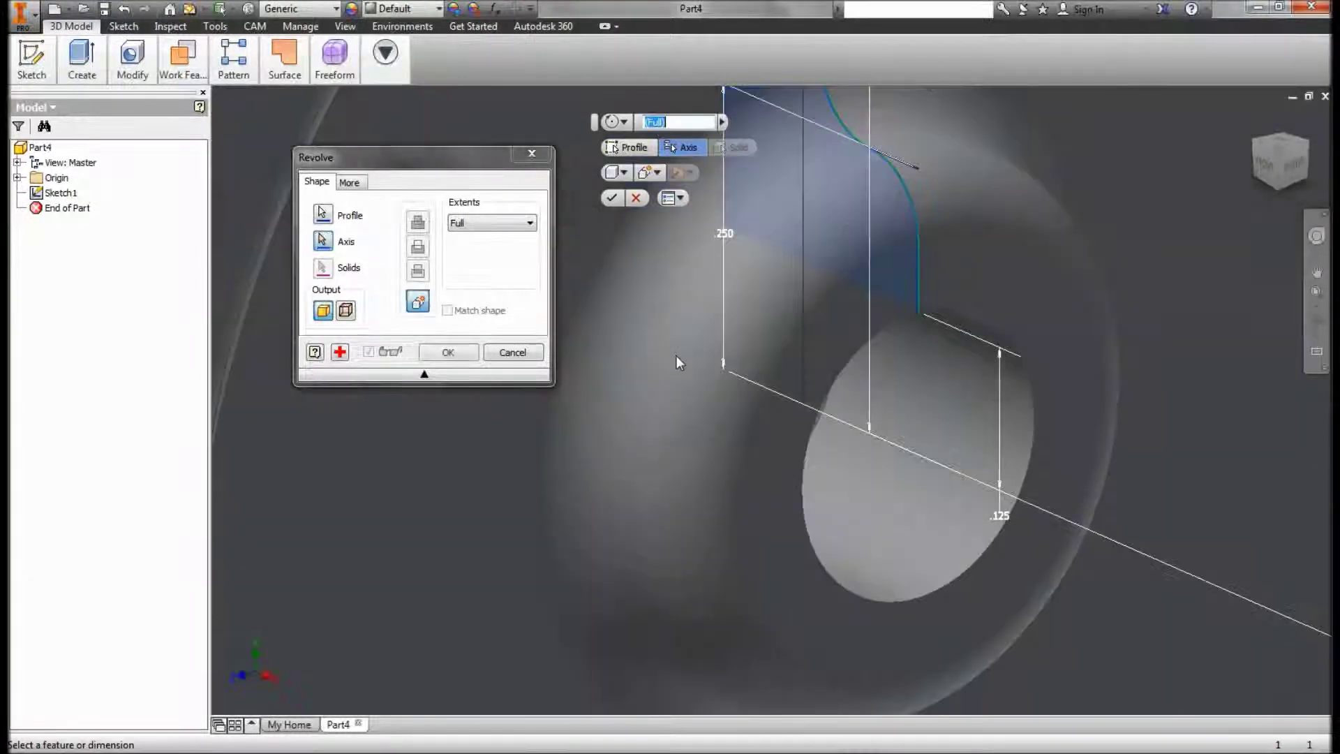
click(612, 198)
scroll(674, 349, down, 4)
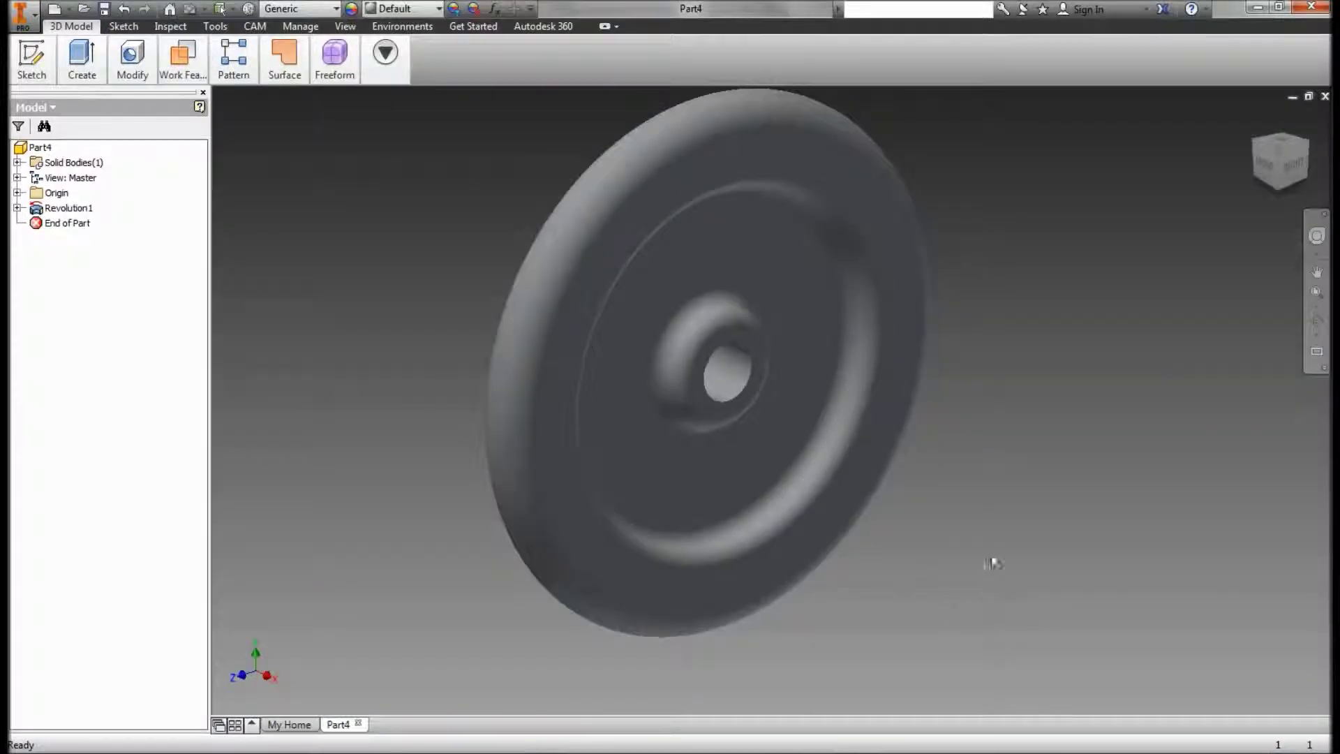
Orbit the view to look straight at the wheel's front face.
shift+middle_drag(1005, 576, 964, 489)
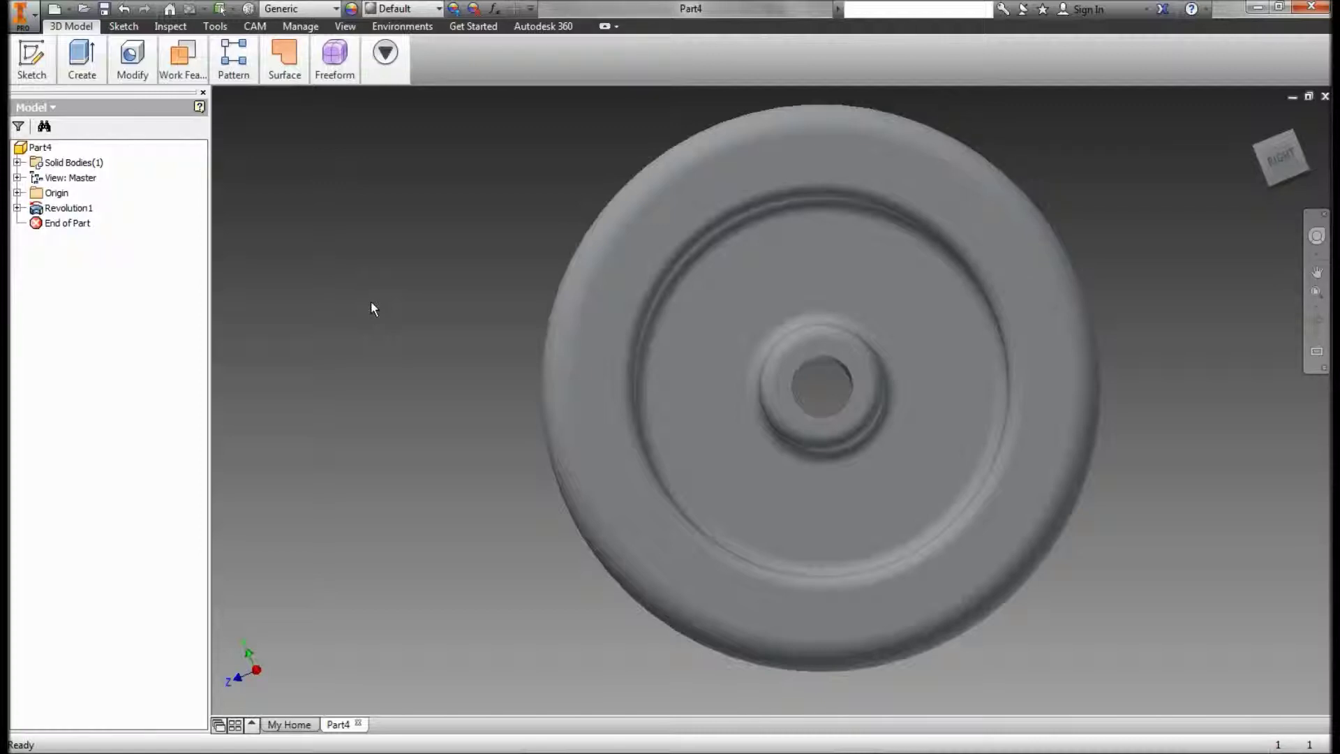
Start Sketch2 on the wheel's inner flat face and turn on Slice Graphics.
mouse_move(32, 59)
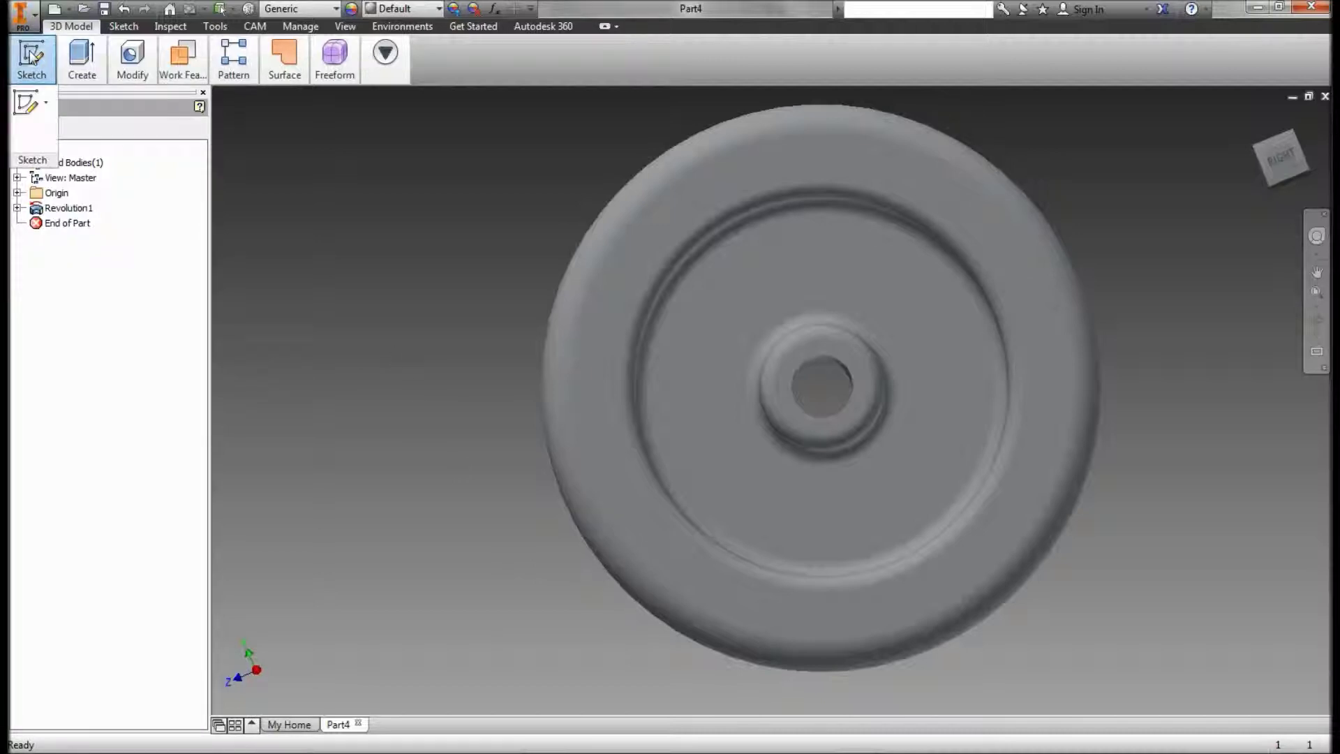
click(26, 102)
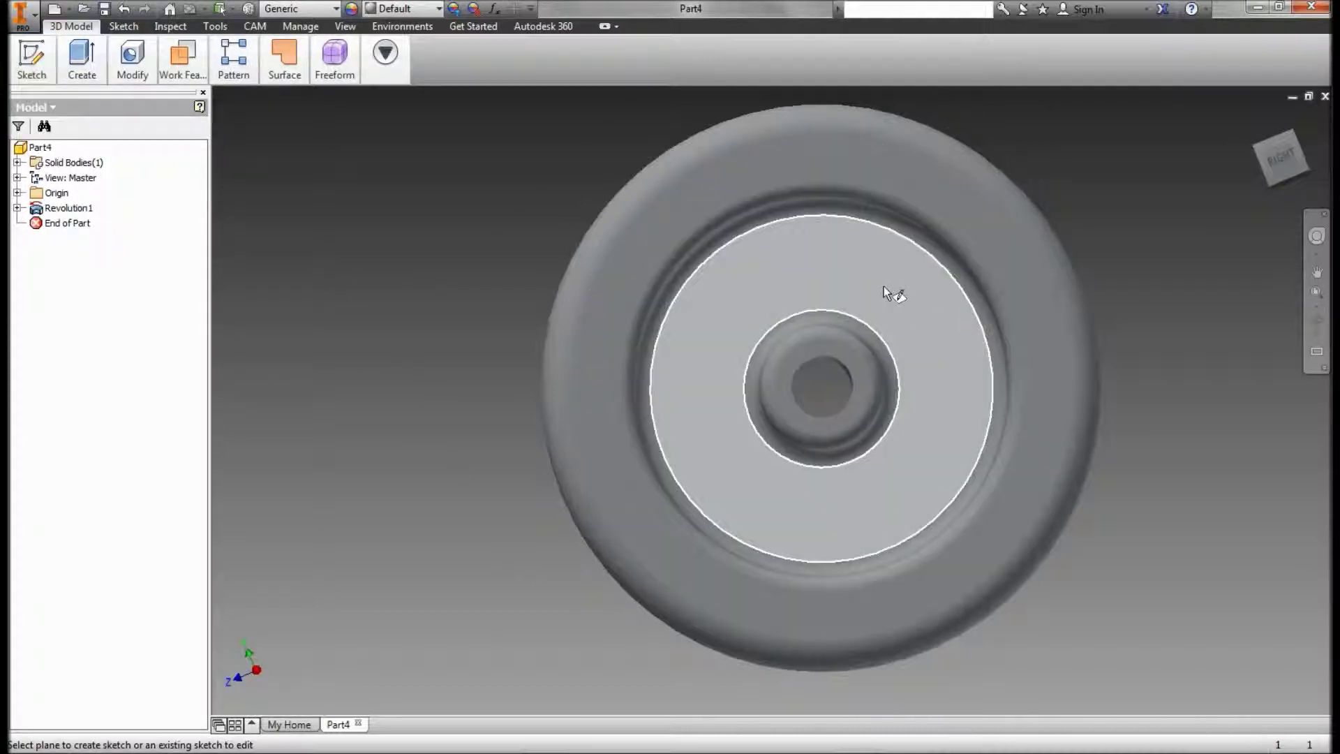
click(889, 291)
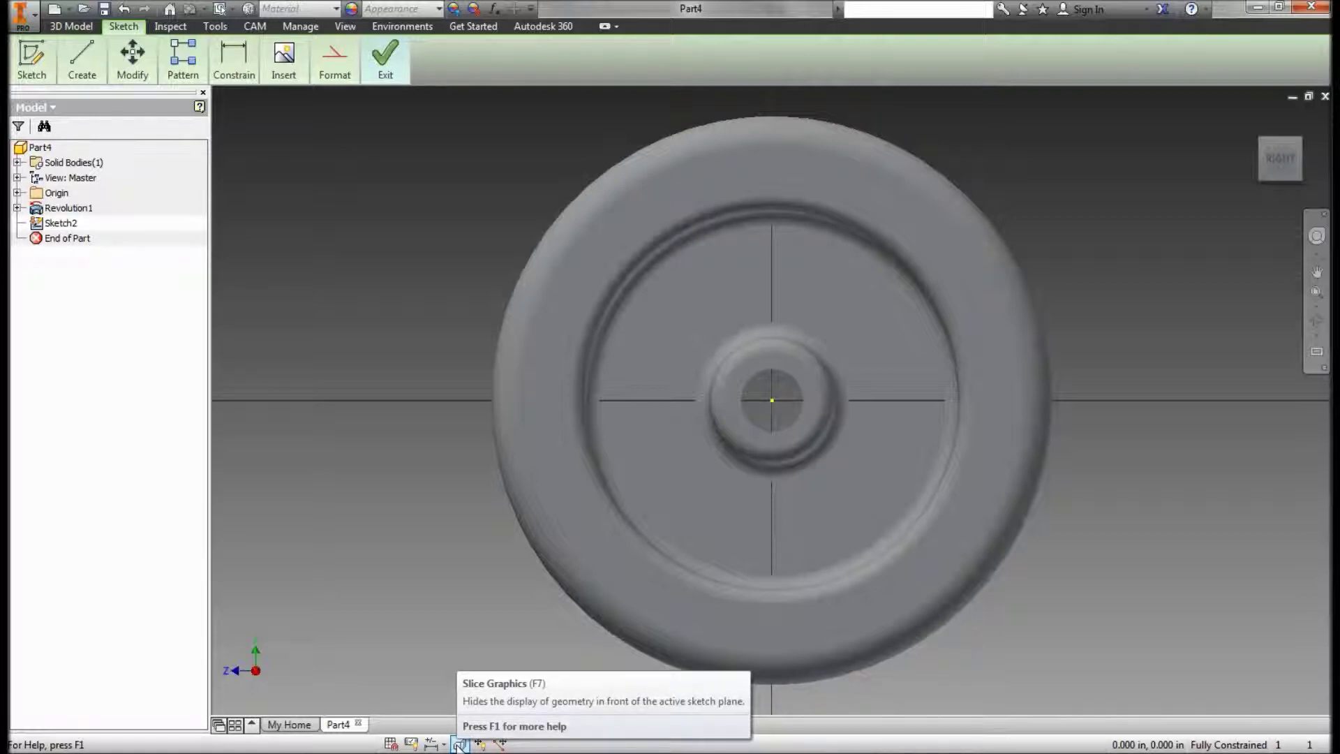
click(460, 744)
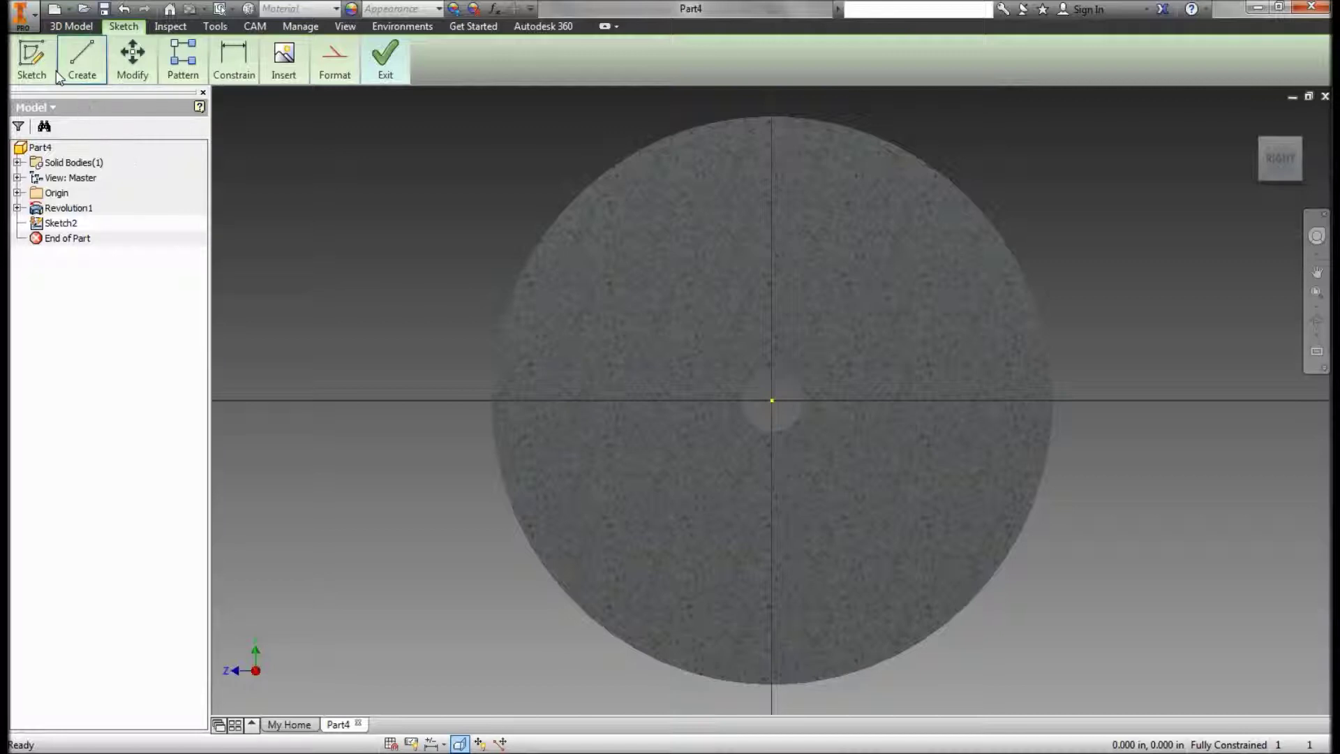
Bring up the sketch drawing tools on the sliced Sketch2 view.
click(81, 59)
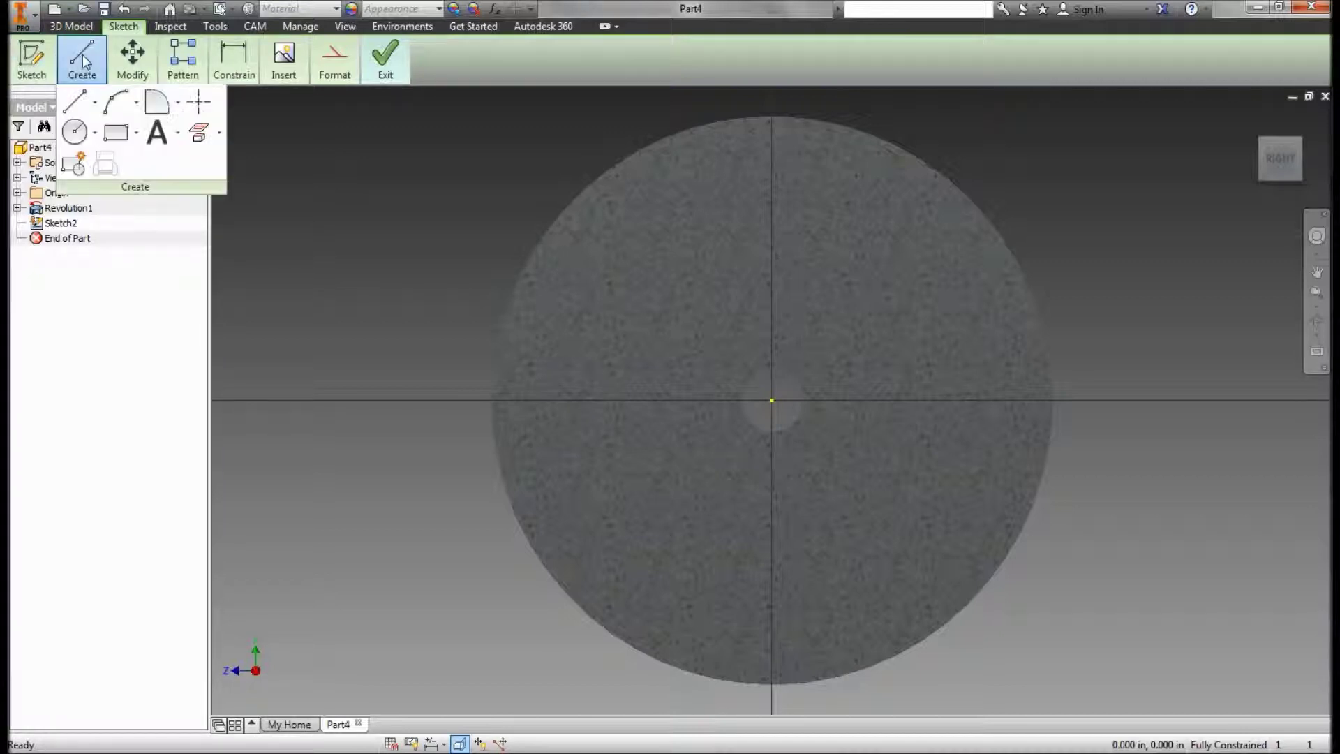
Draw a circle on the sketch origin with radius .375, giving .750 diameter.
click(73, 132)
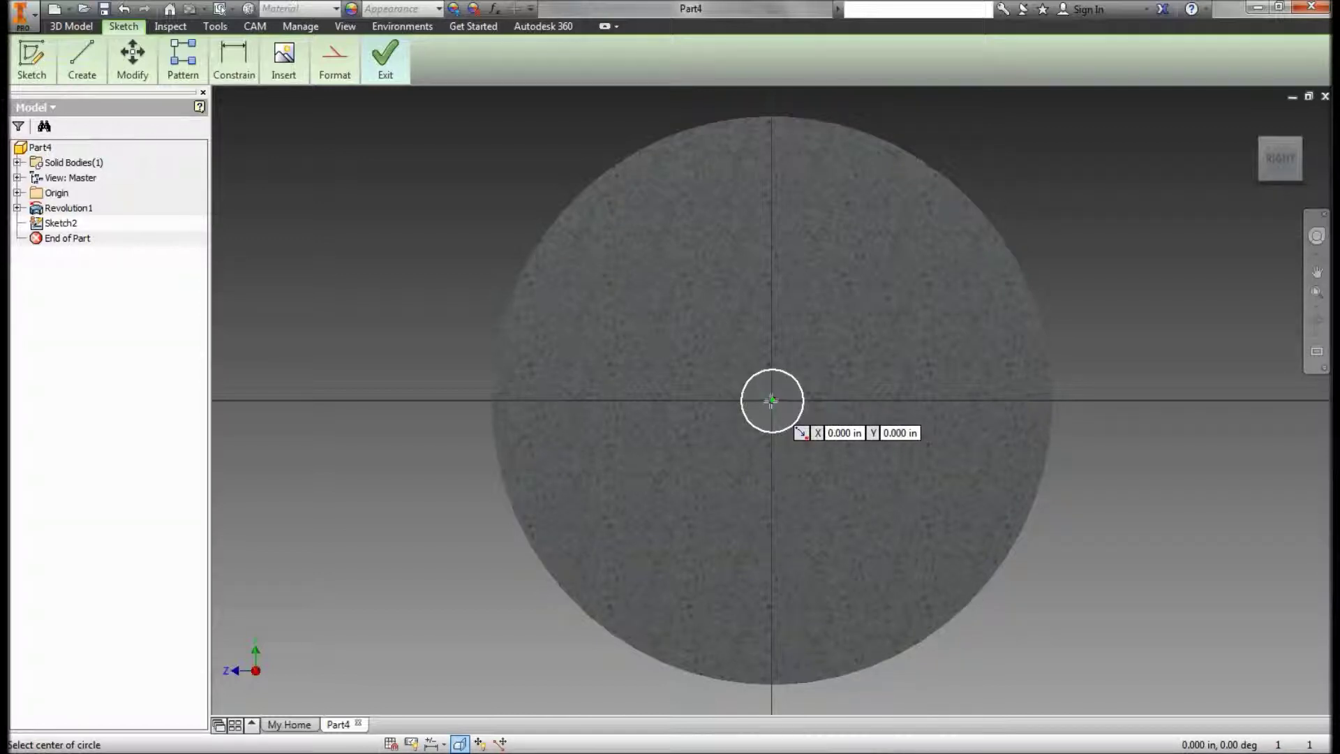
click(772, 400)
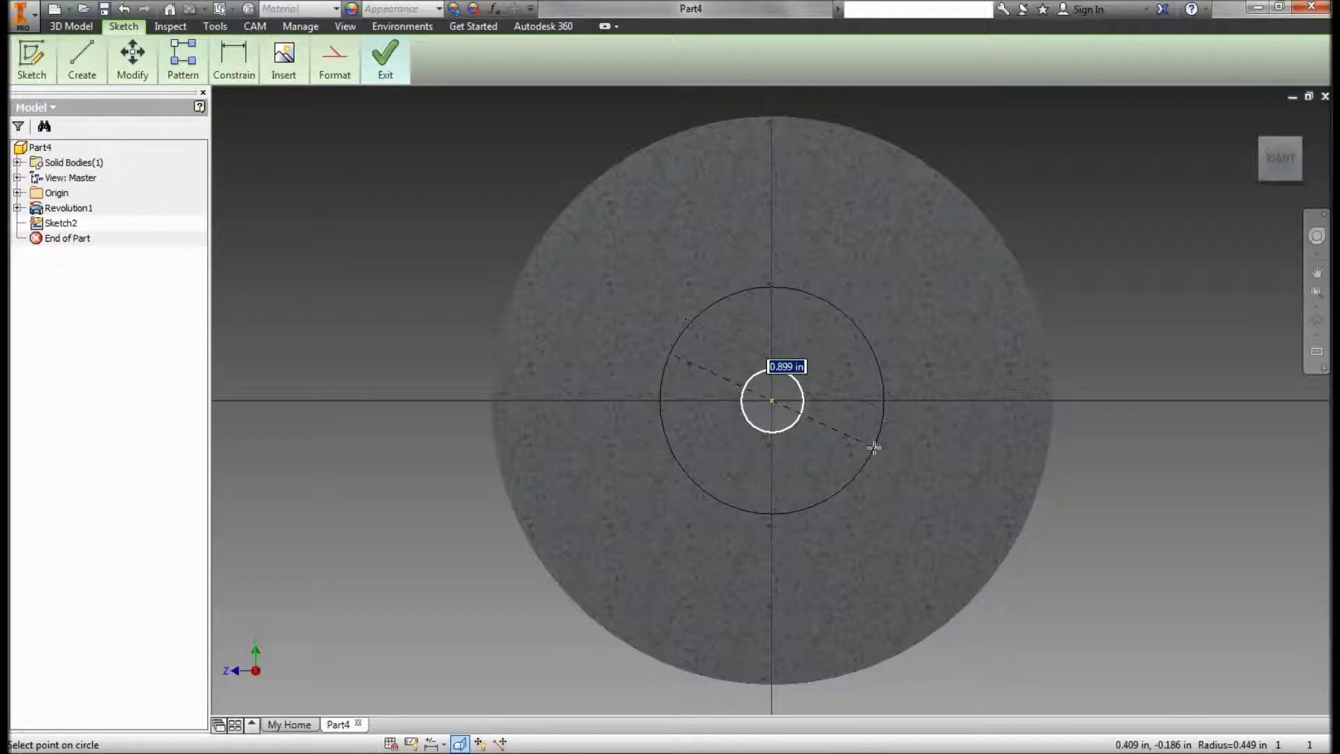
text(.375*2)
key(Return)
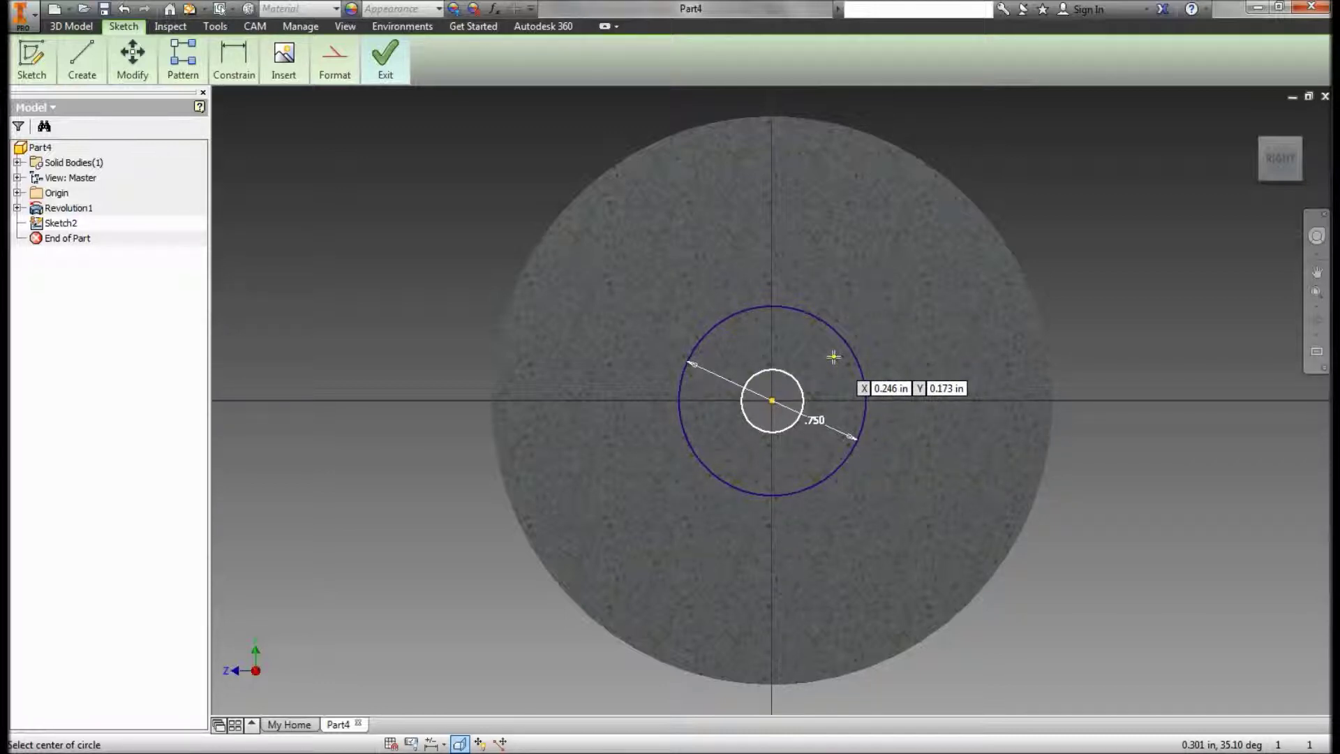
Add a concentric circle at the origin sized .625*2, giving 1.250 diameter.
click(772, 401)
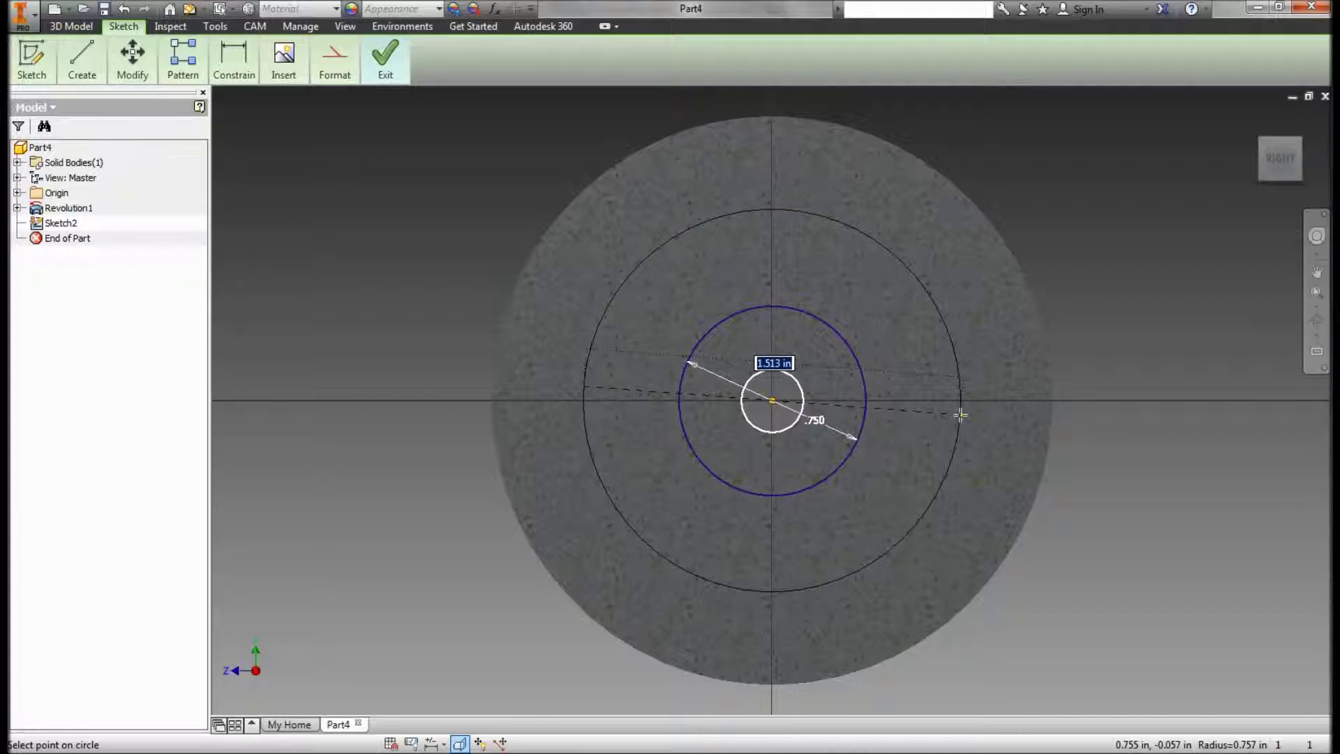
text(.)
text(62)
text(5)
text(")
text(*2)
key(Return)
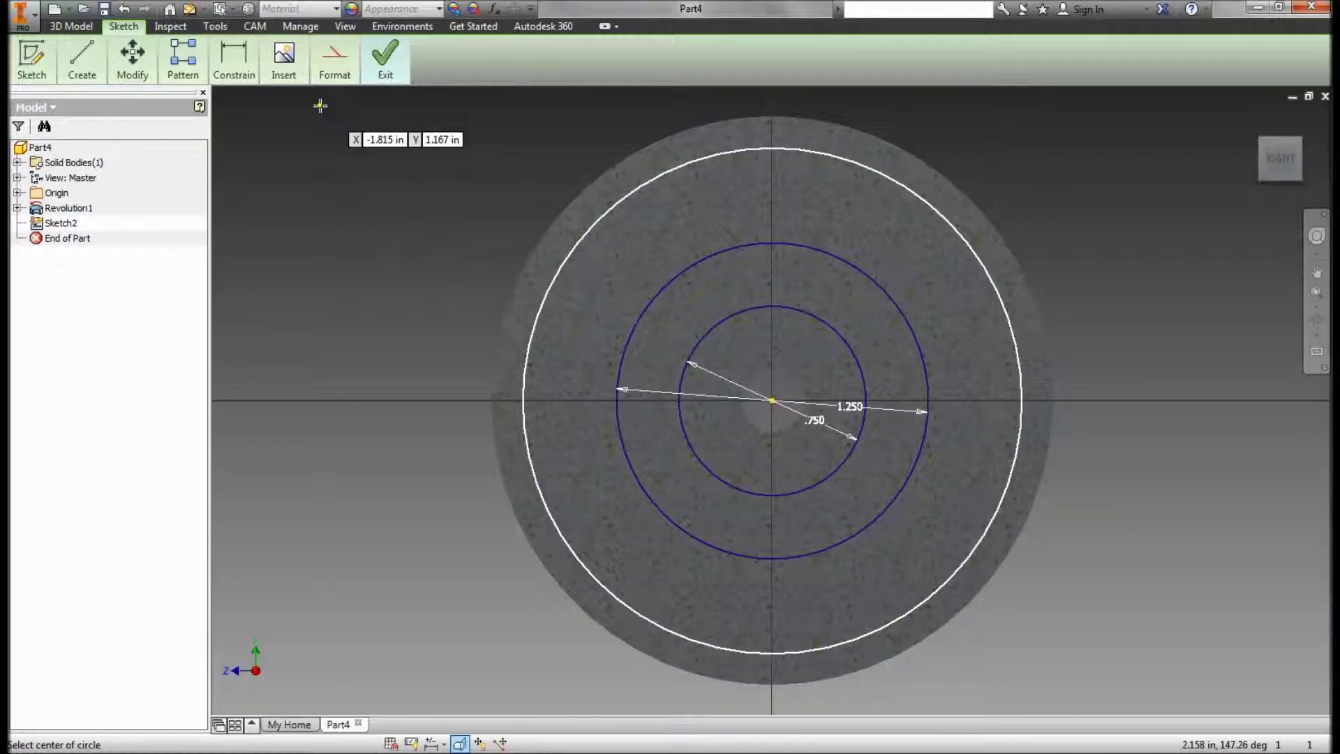
Draw a radial line from the sketch centre at 15°.
mouse_move(74, 68)
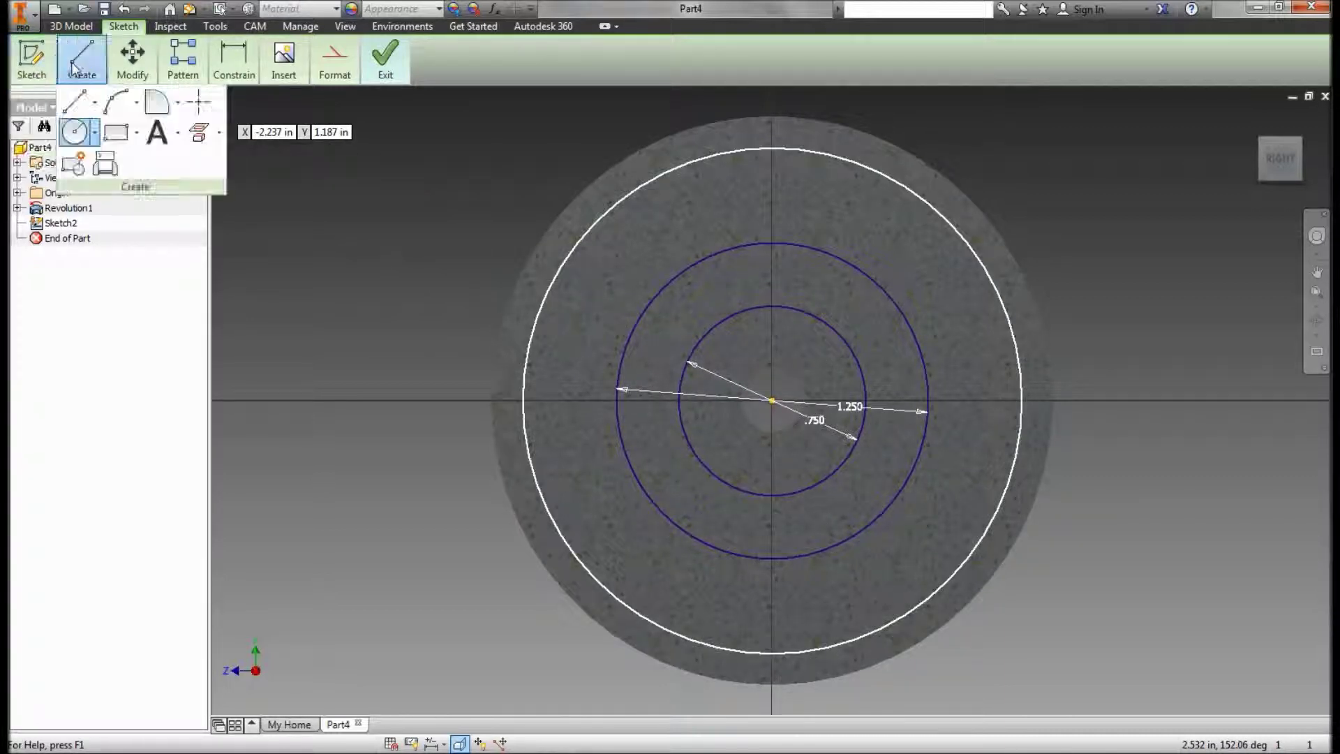
click(74, 102)
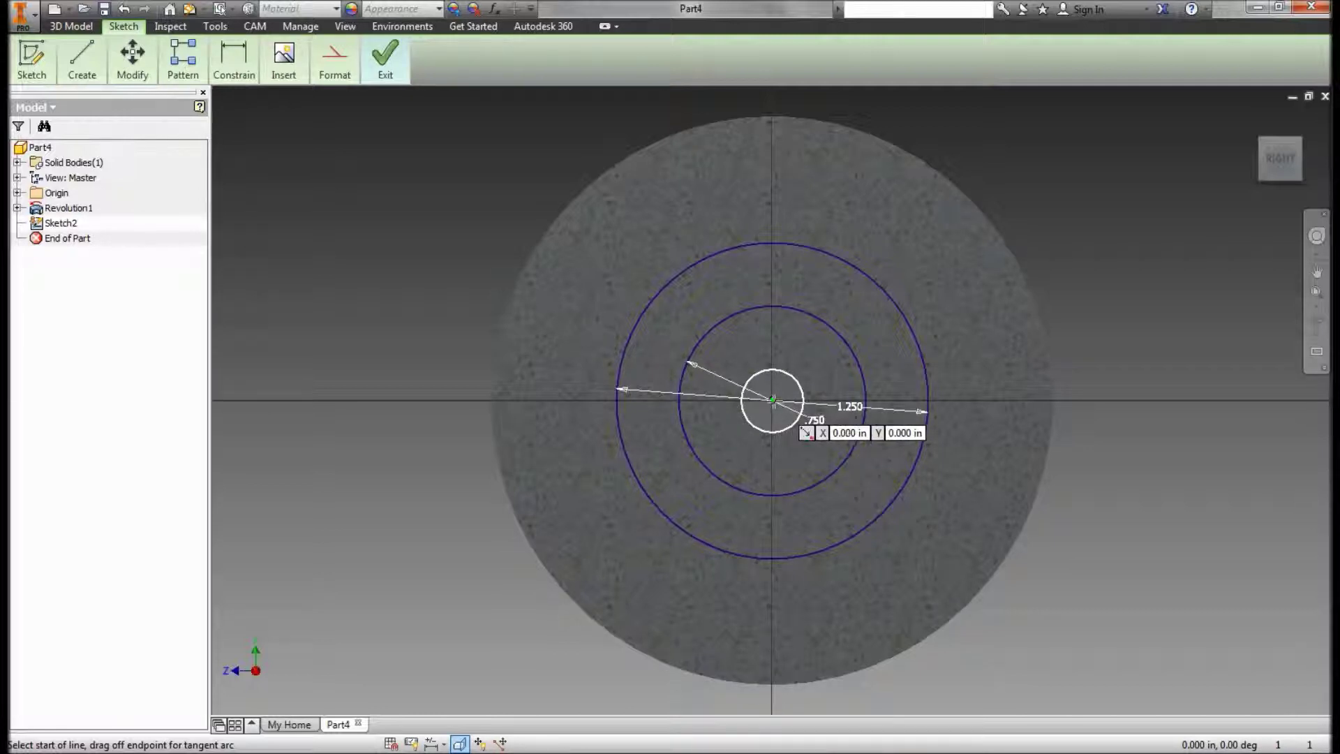
click(772, 400)
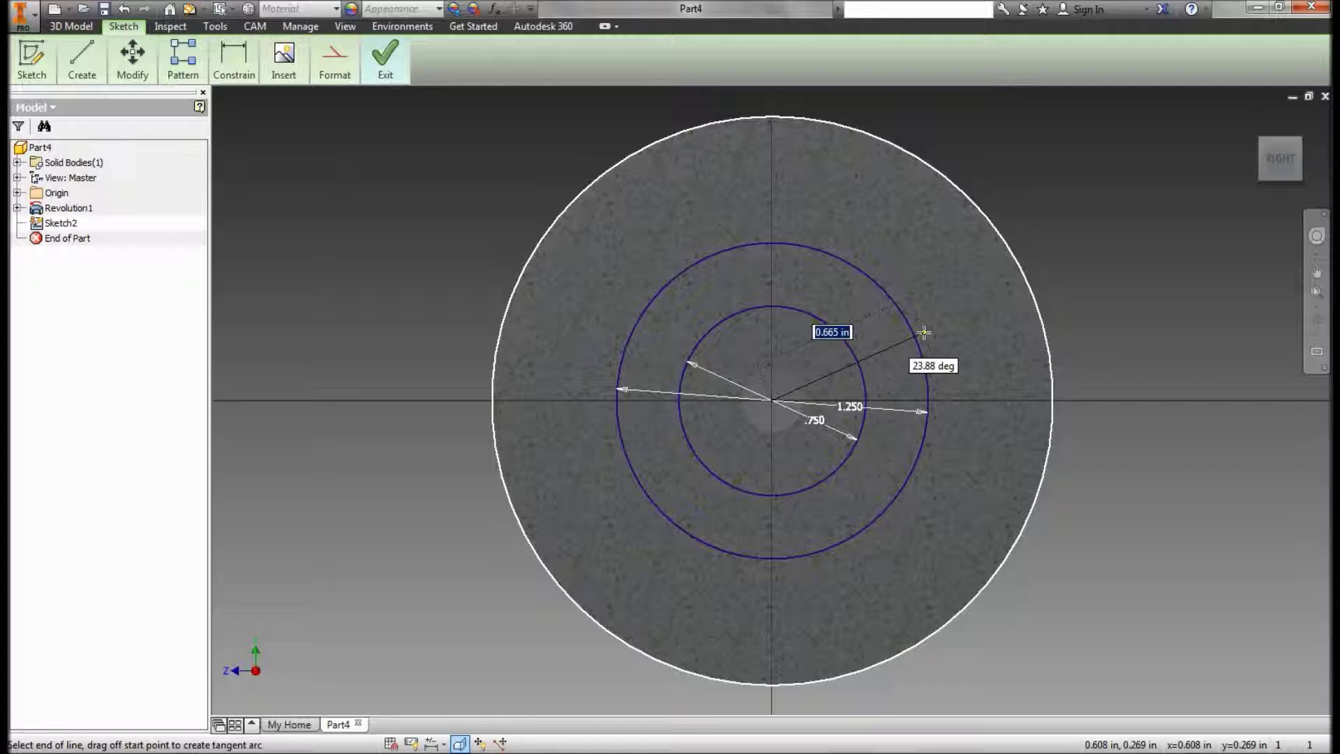
key(Tab)
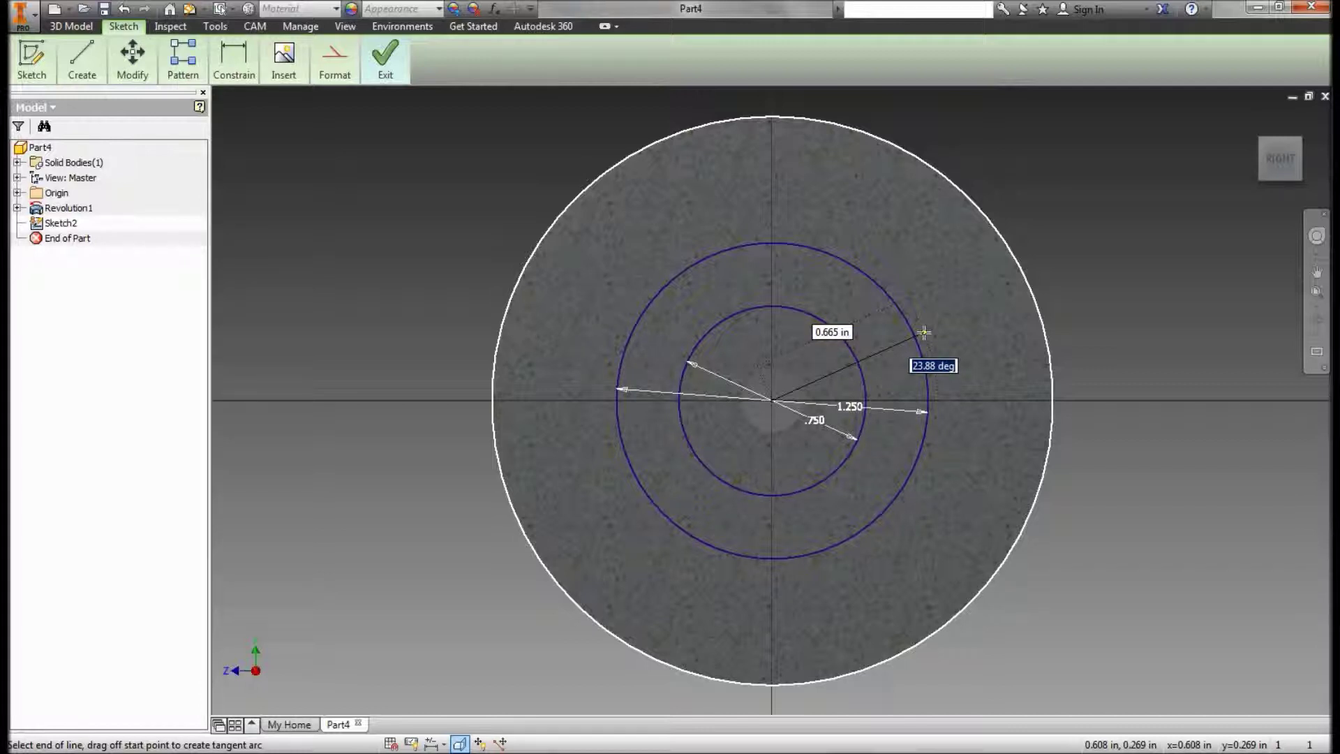
text(15)
key(Tab)
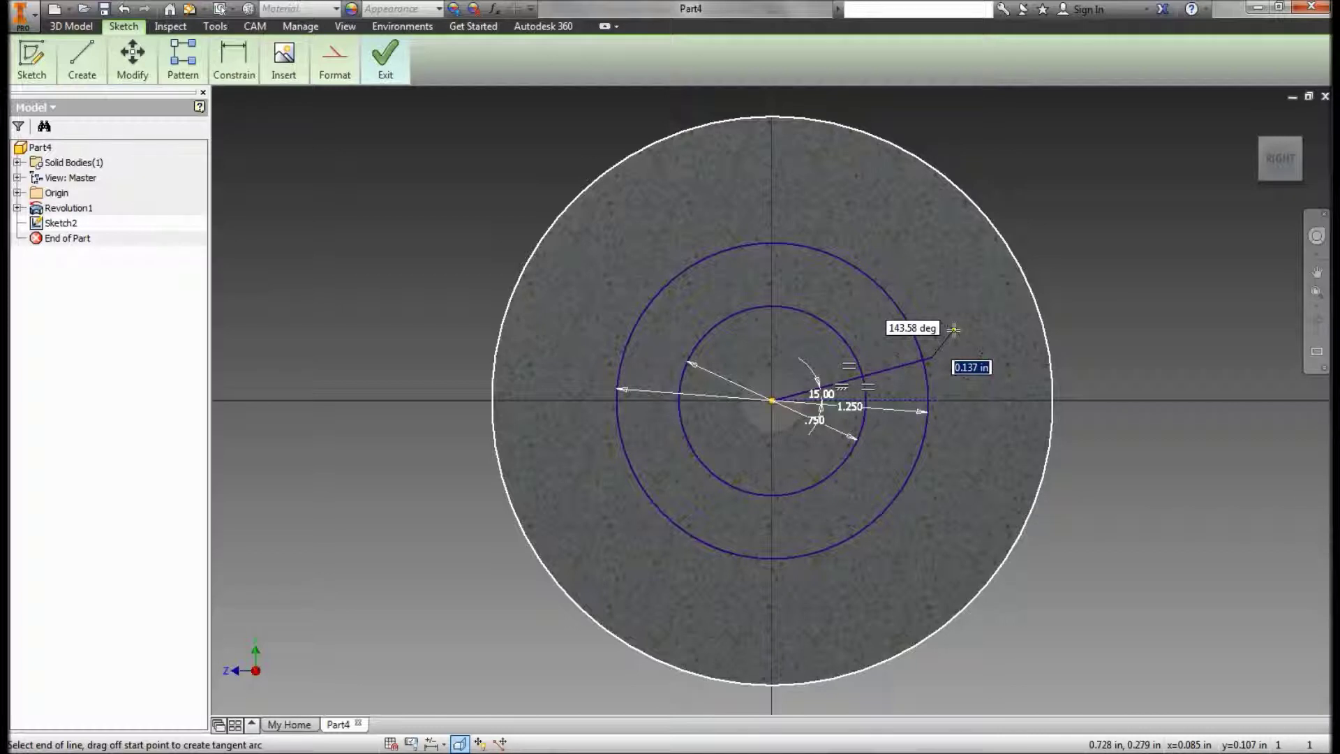
click(954, 329)
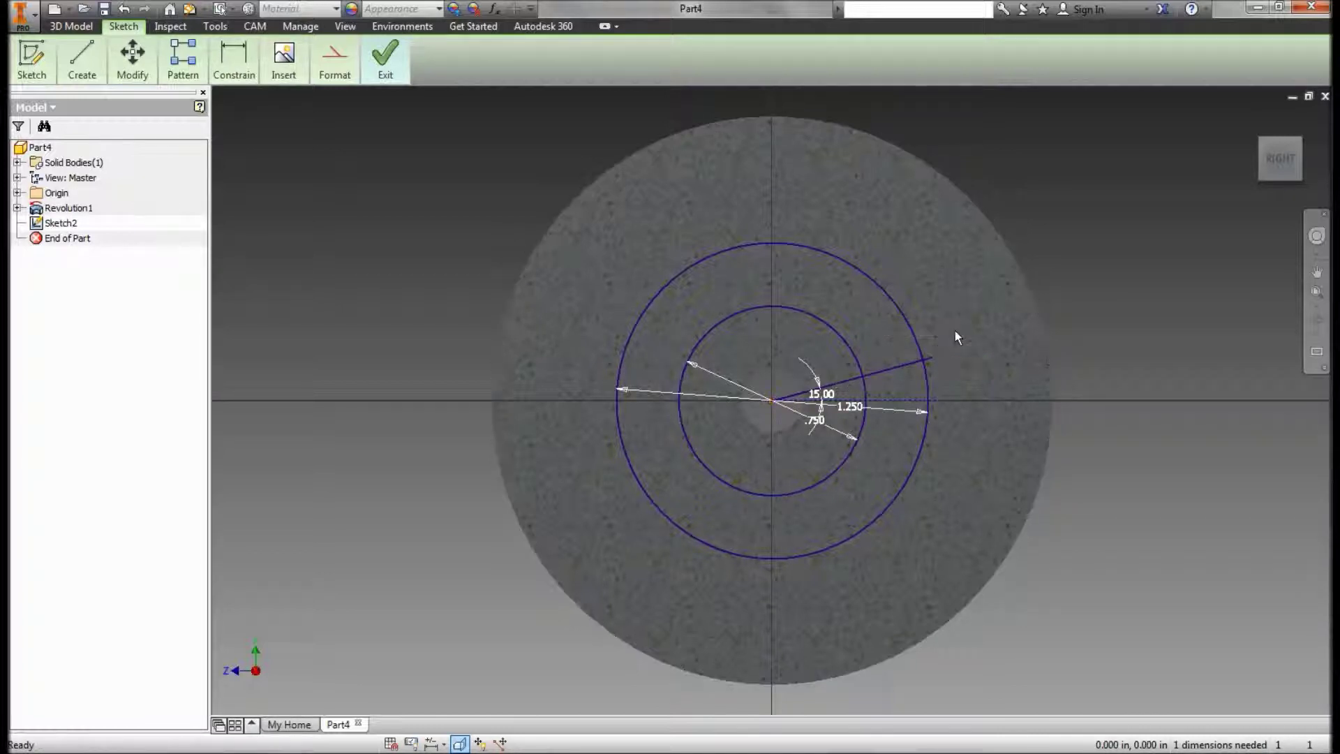
Draw a second radial line from the centre at 45°, ending on the outer circle.
key(l)
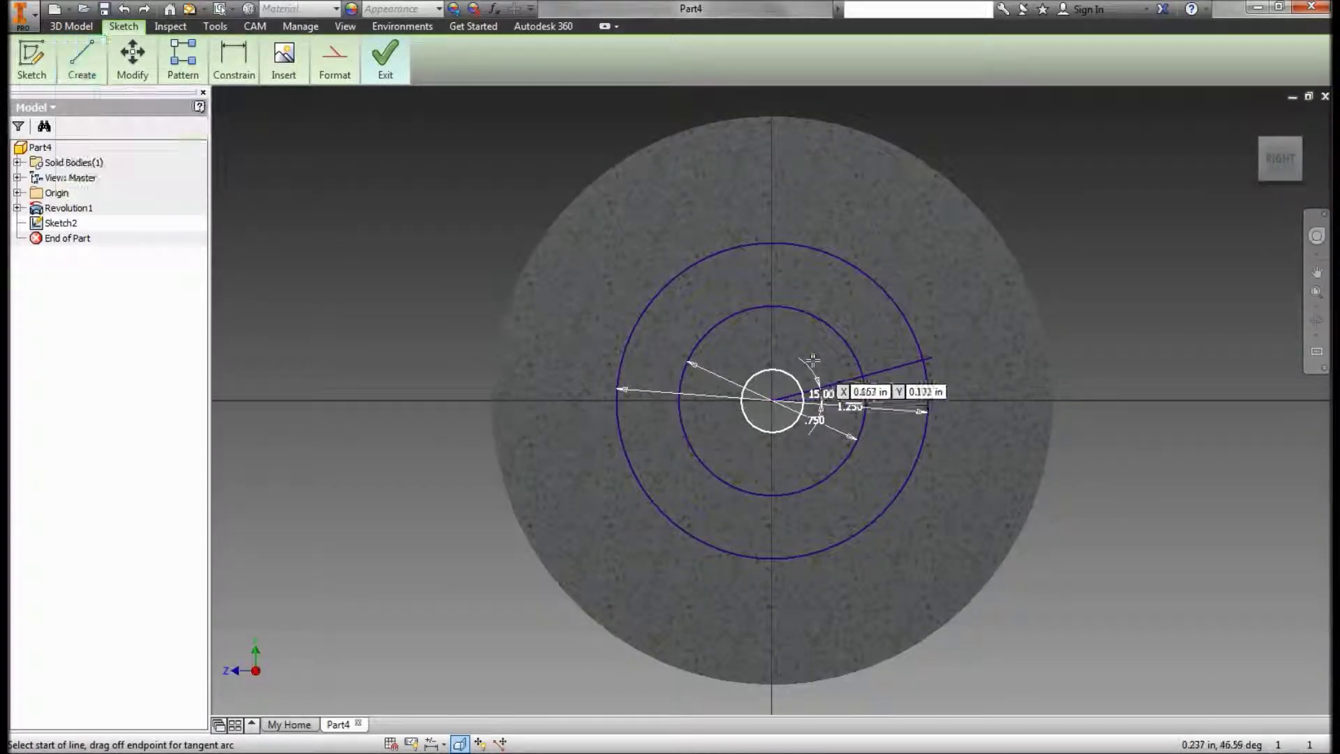
click(773, 400)
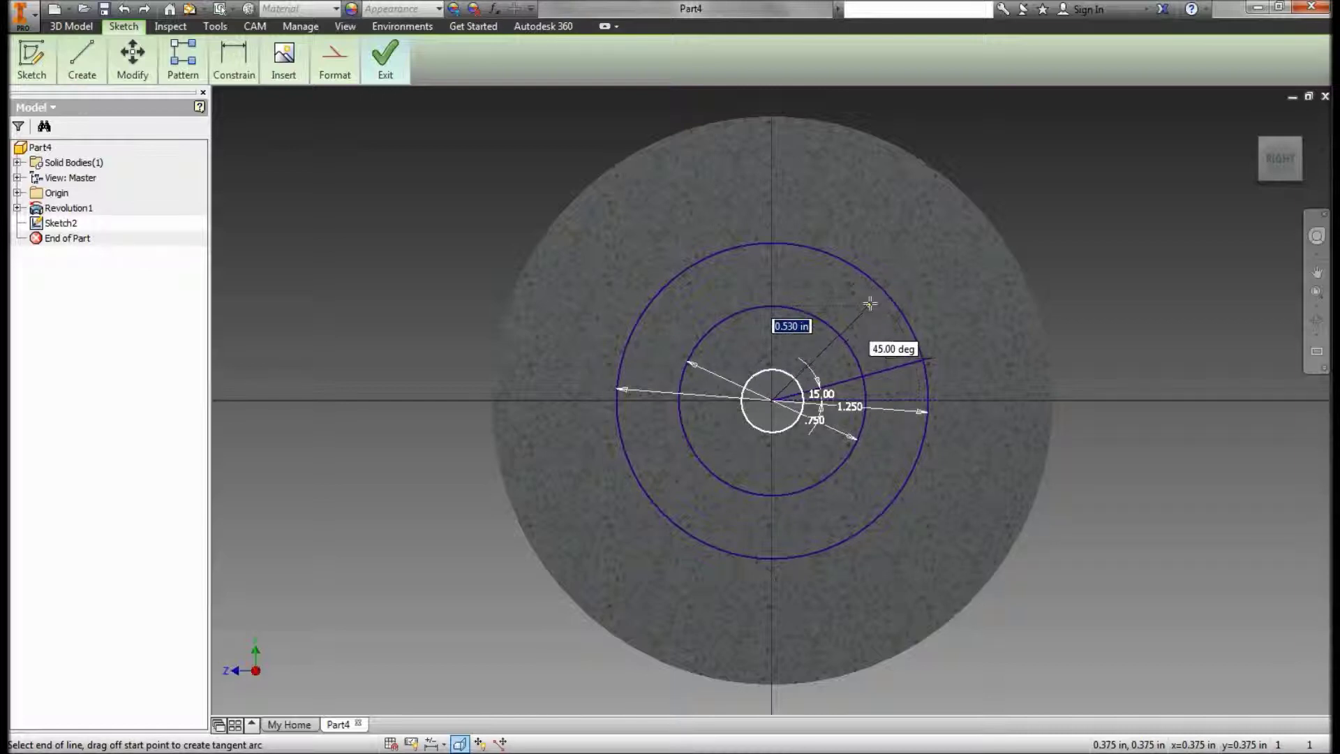
key(Tab)
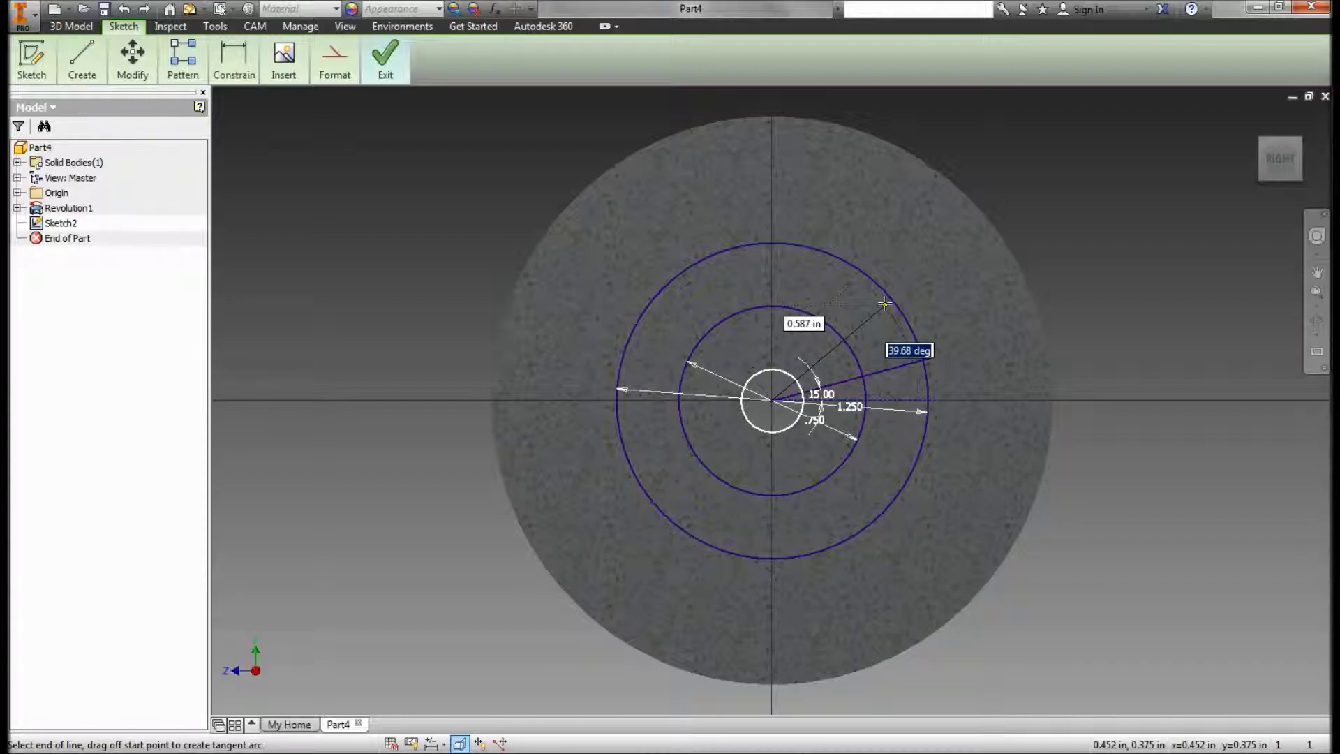
text(45)
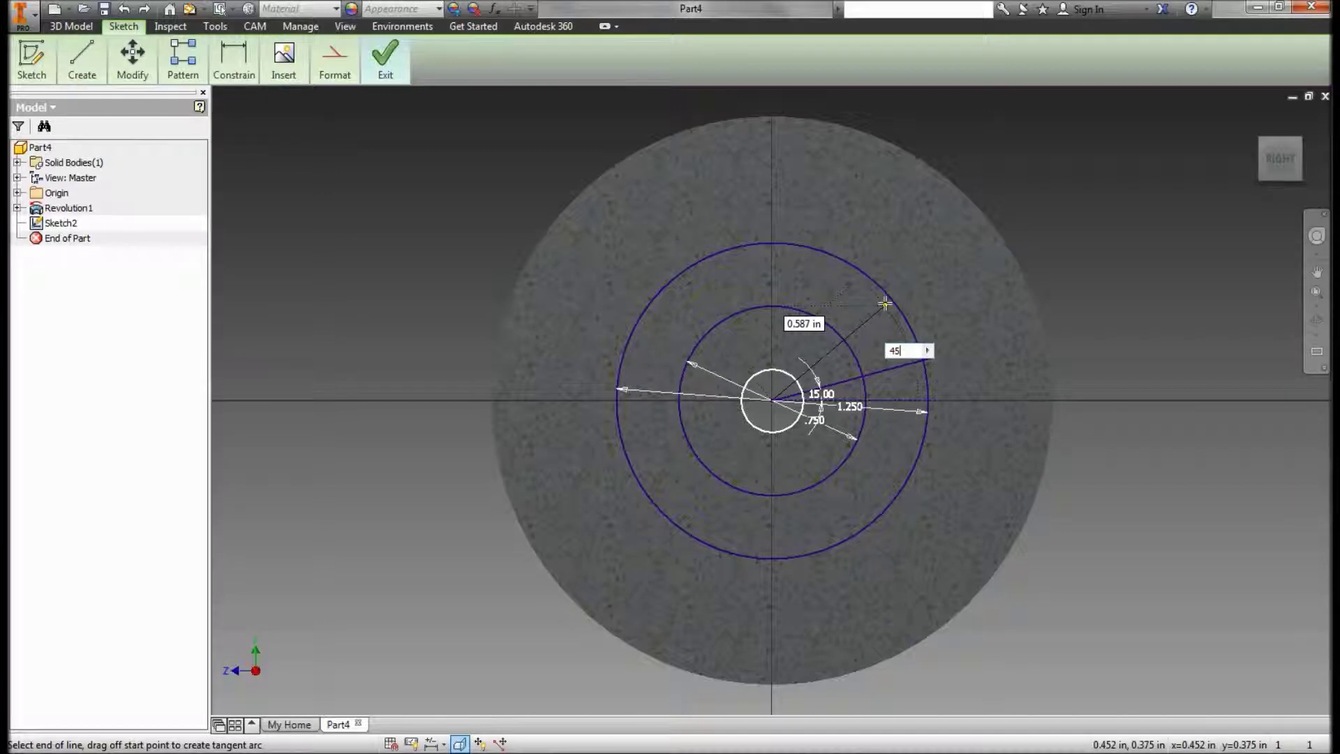
key(Return)
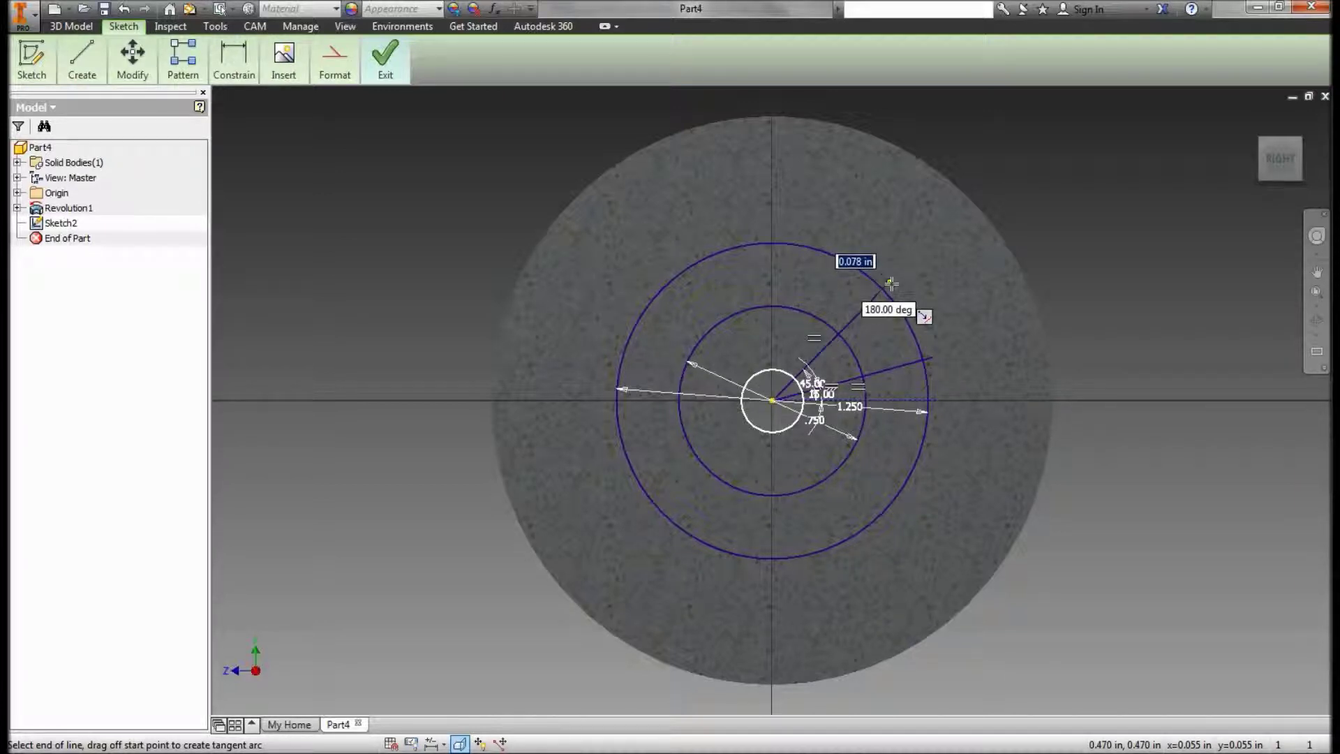
click(891, 281)
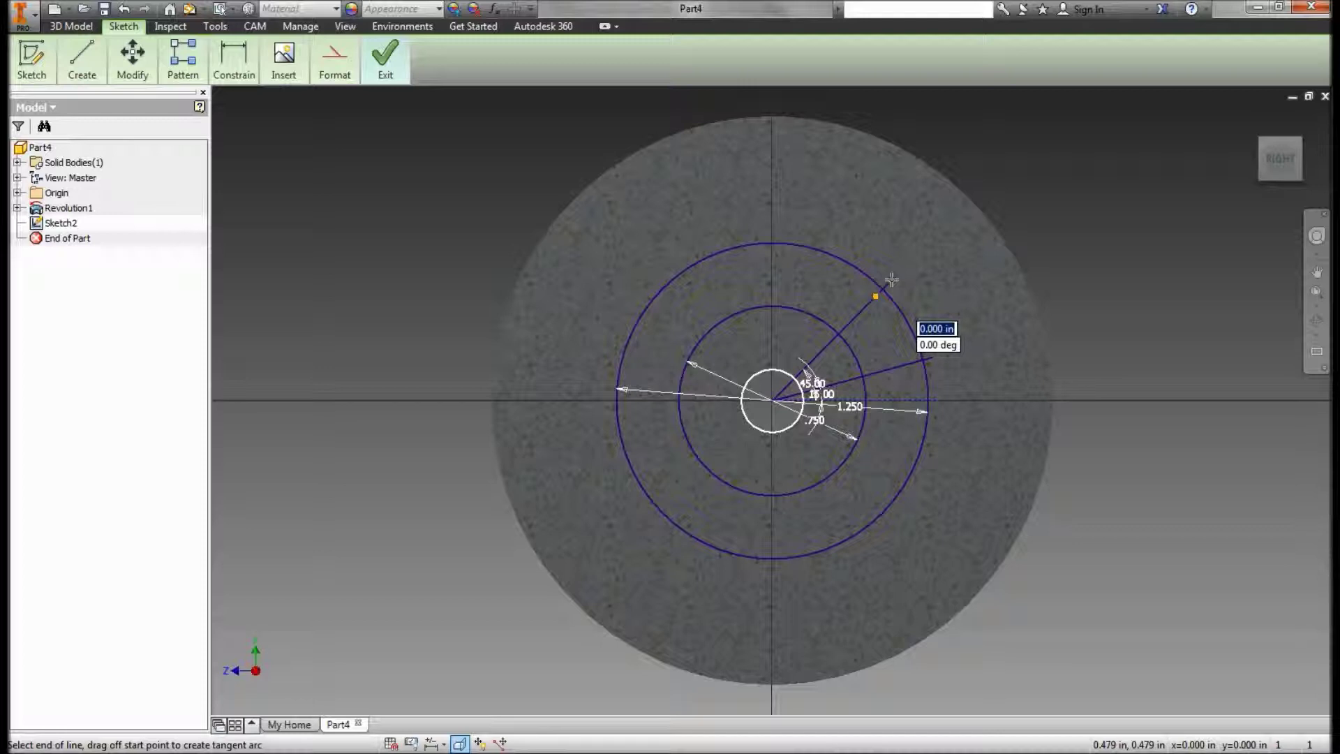
click(891, 281)
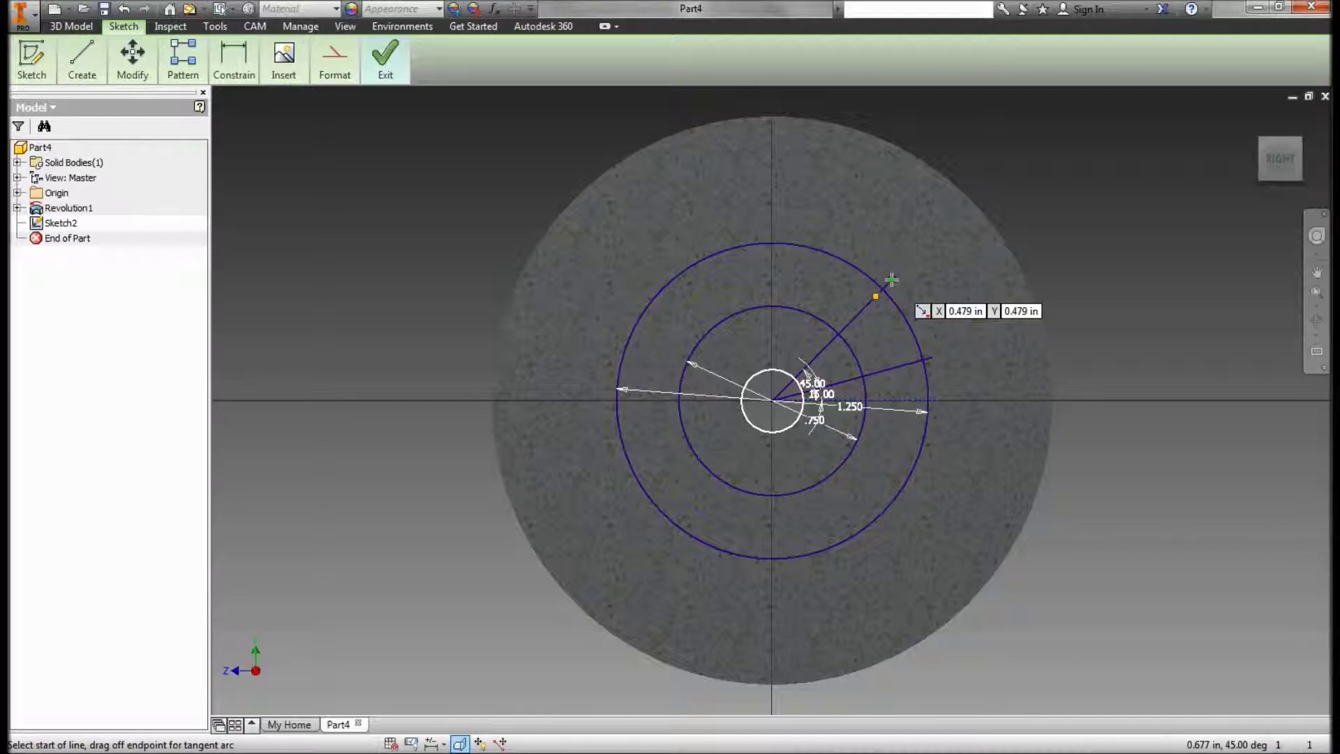
key(Escape)
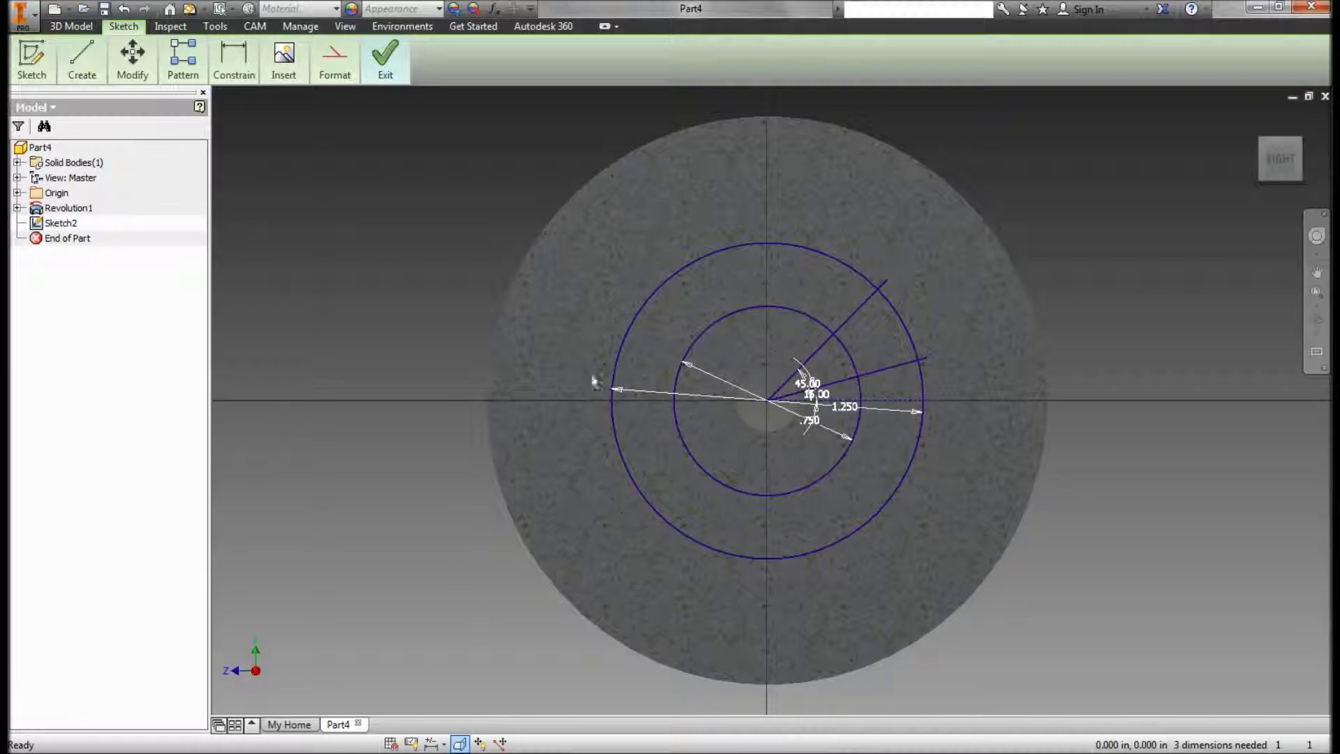
mouse_move(137, 72)
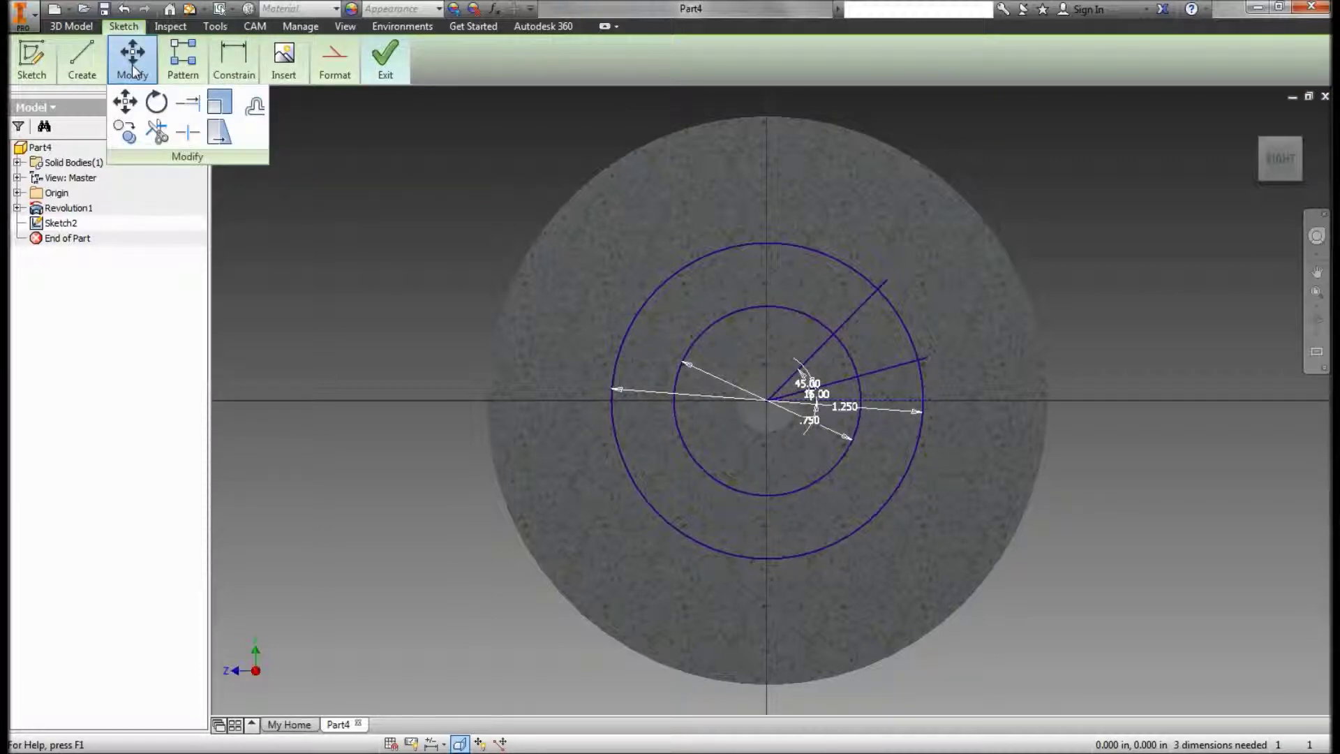
Trim the inner line parts, lower circle portions and outer stubs, leaving the 15°–45° wedge.
click(162, 138)
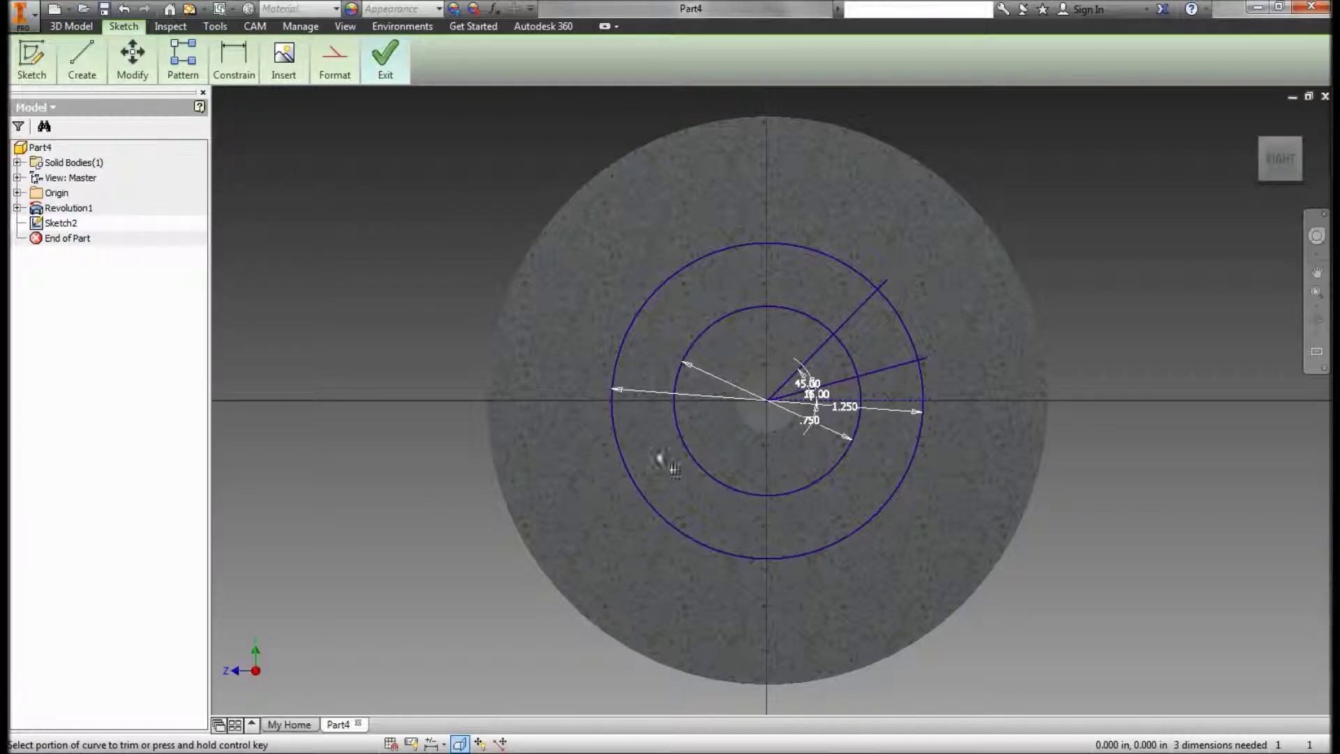
click(830, 384)
click(820, 354)
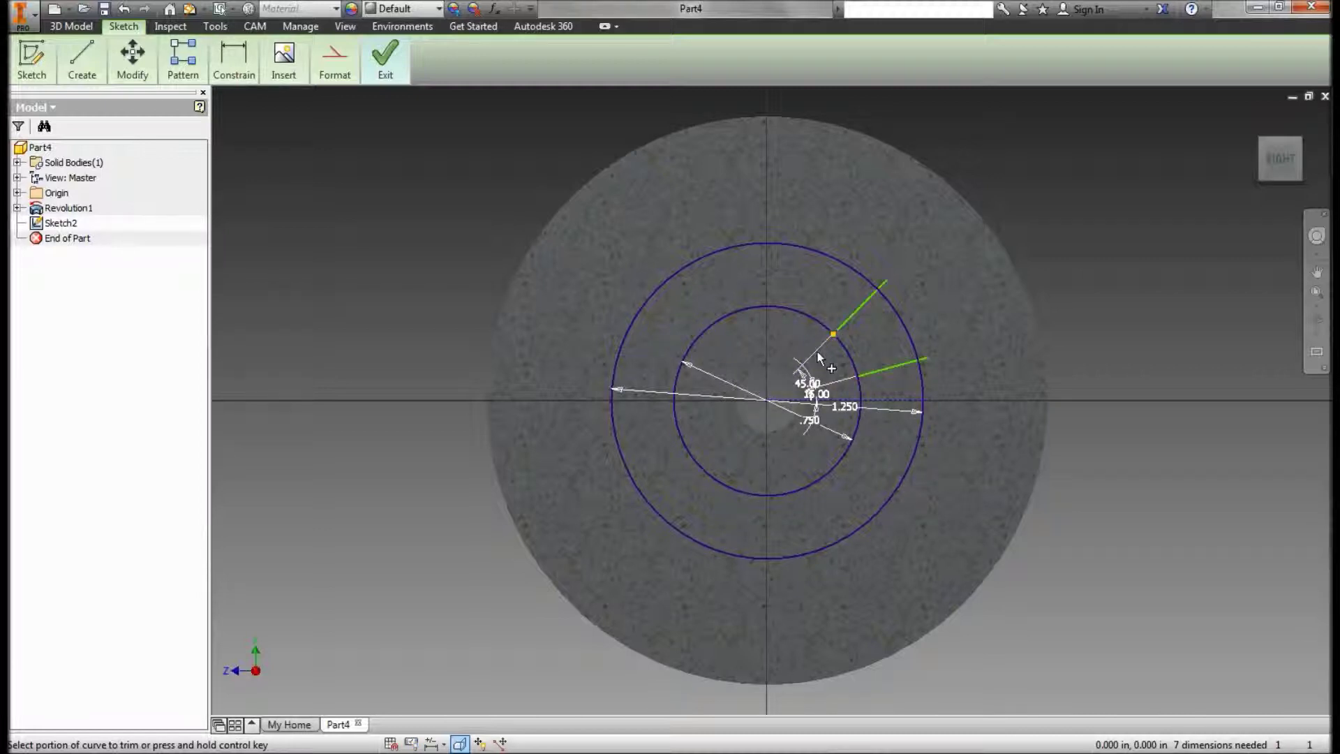
click(793, 317)
click(810, 244)
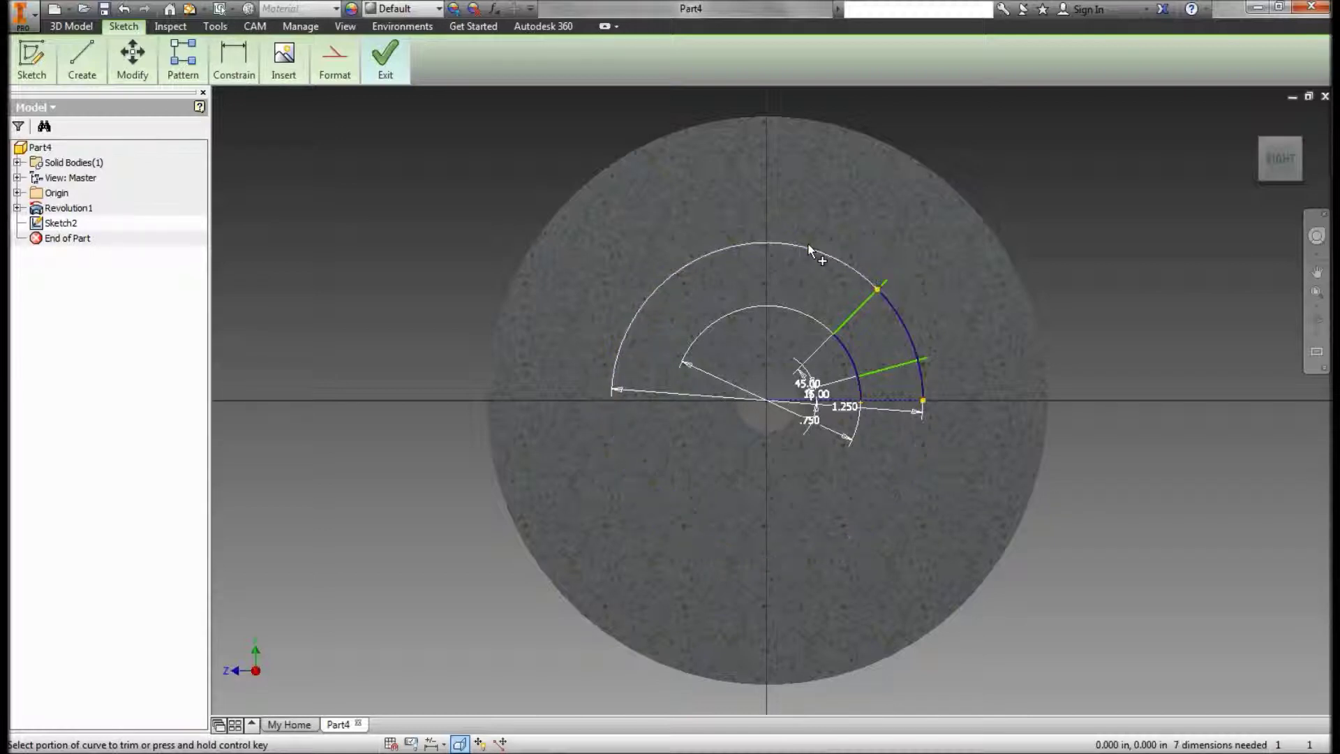
click(888, 280)
click(928, 355)
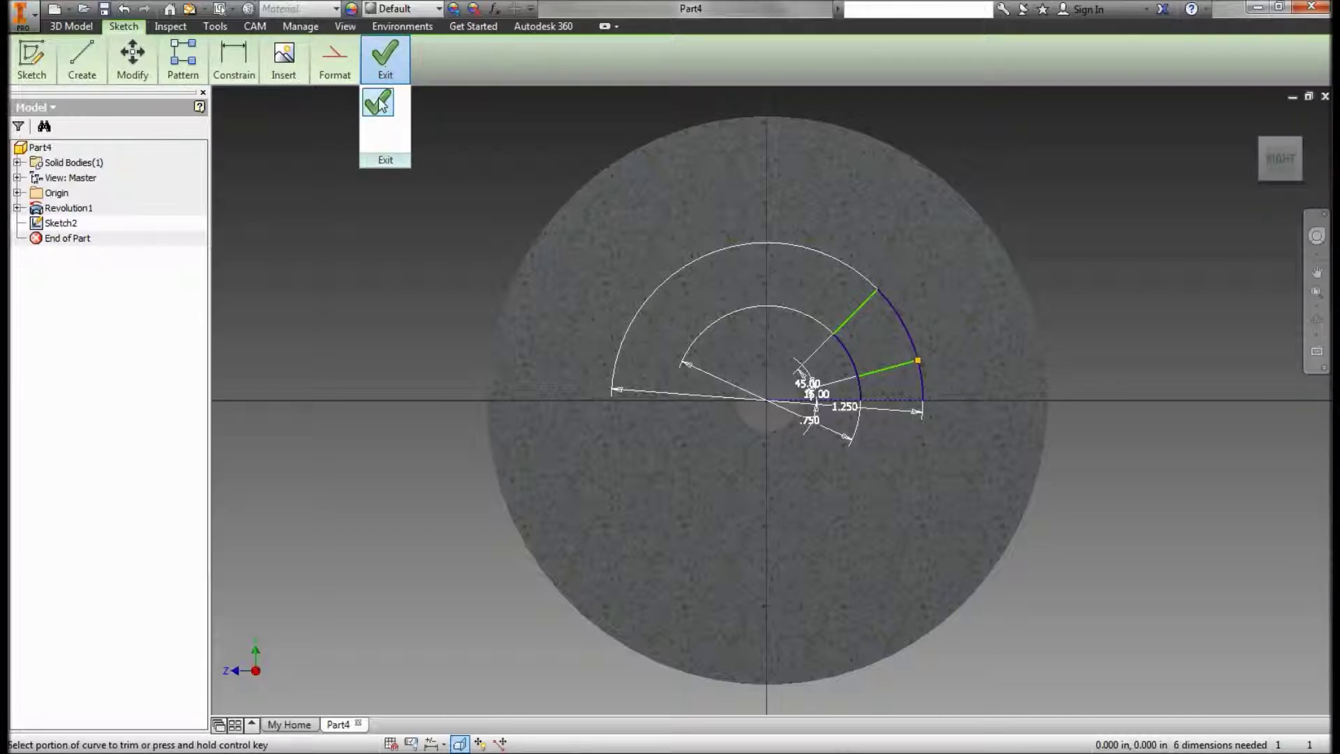
Finish the sketch and cut-extrude the wedge profile 1 in through the wheel face.
click(379, 103)
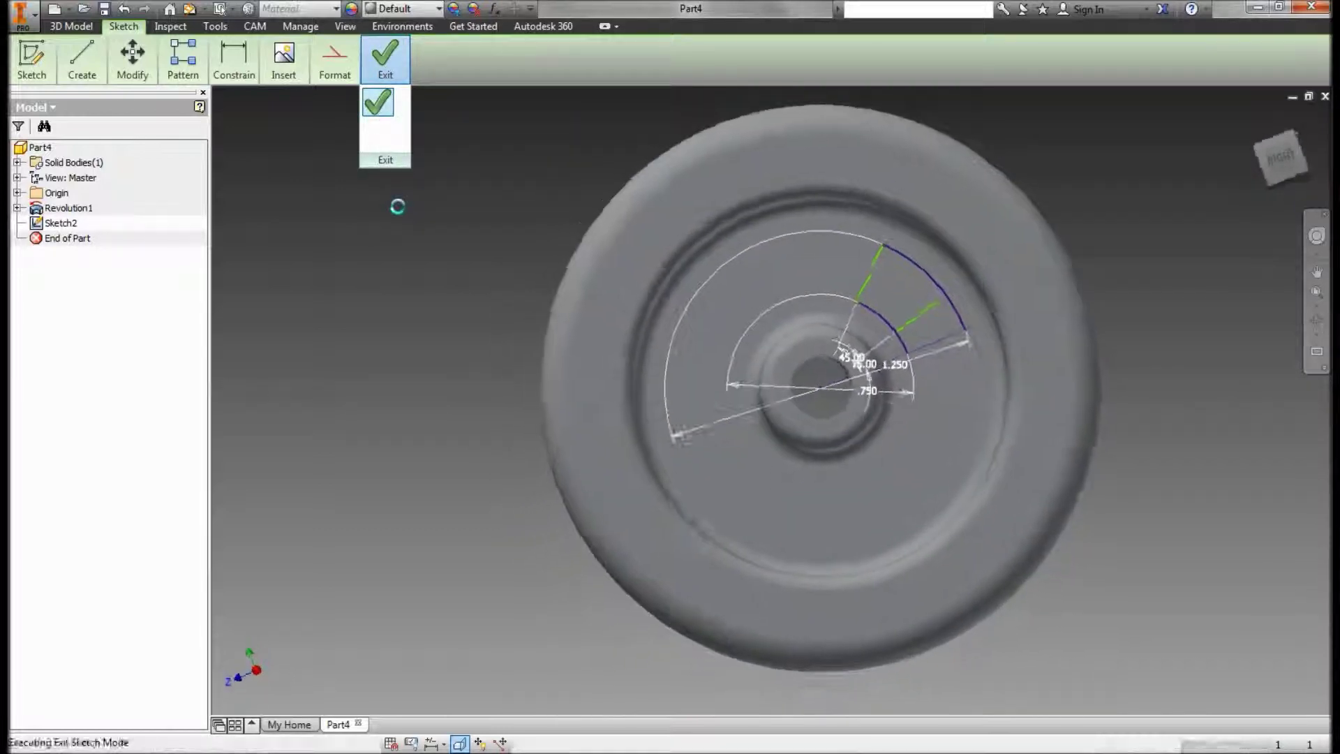
mouse_move(87, 68)
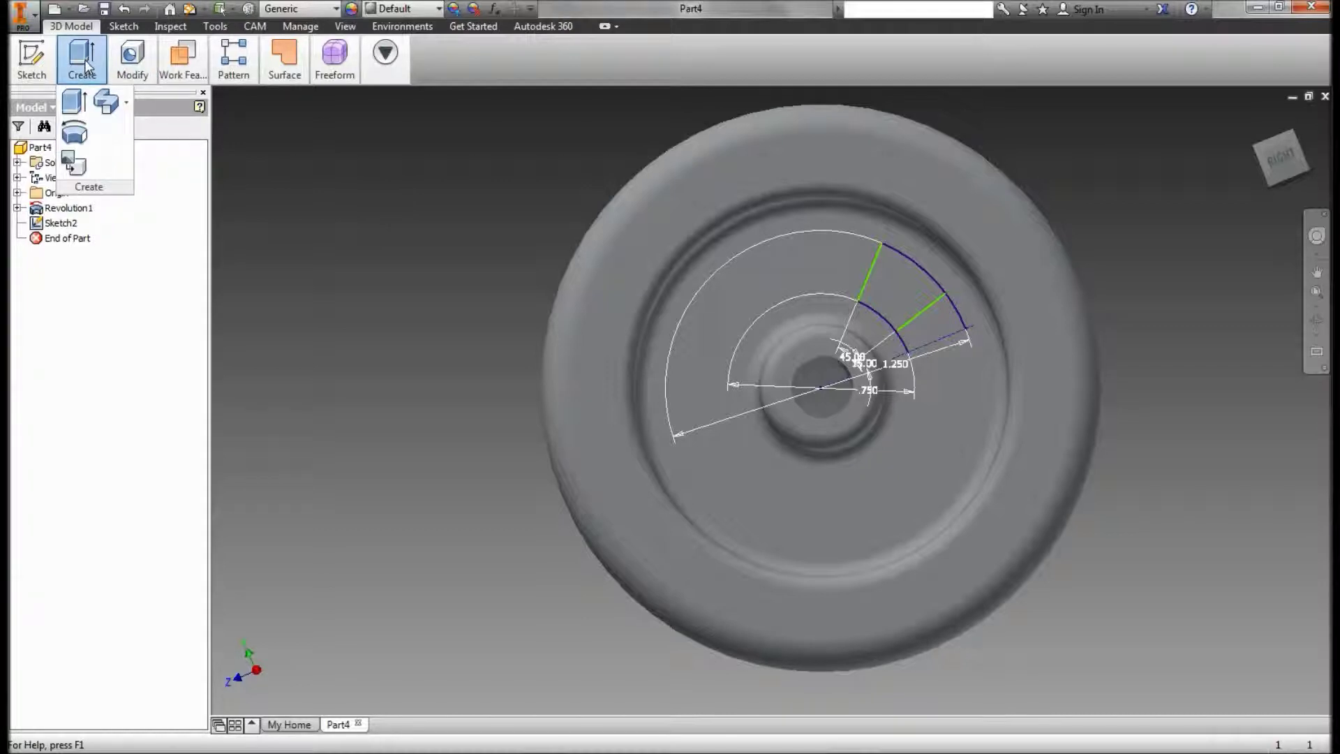
click(77, 103)
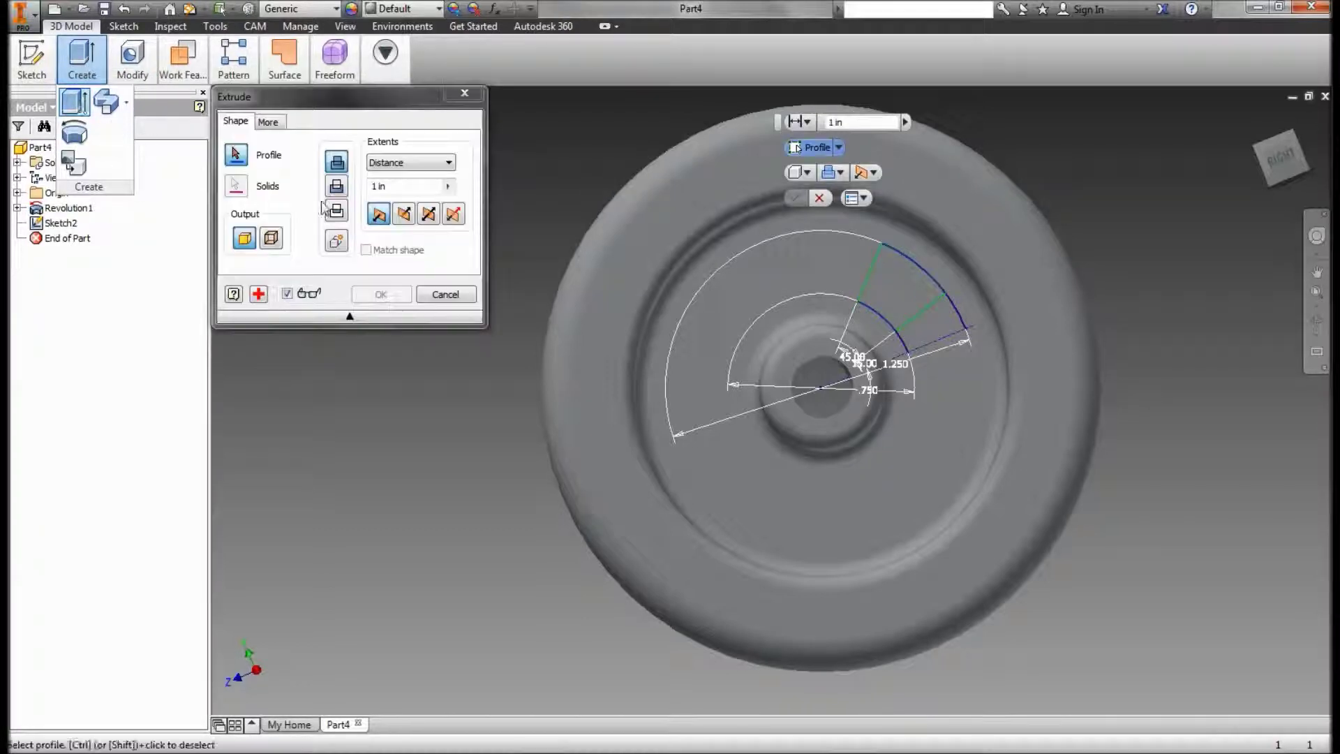
click(337, 186)
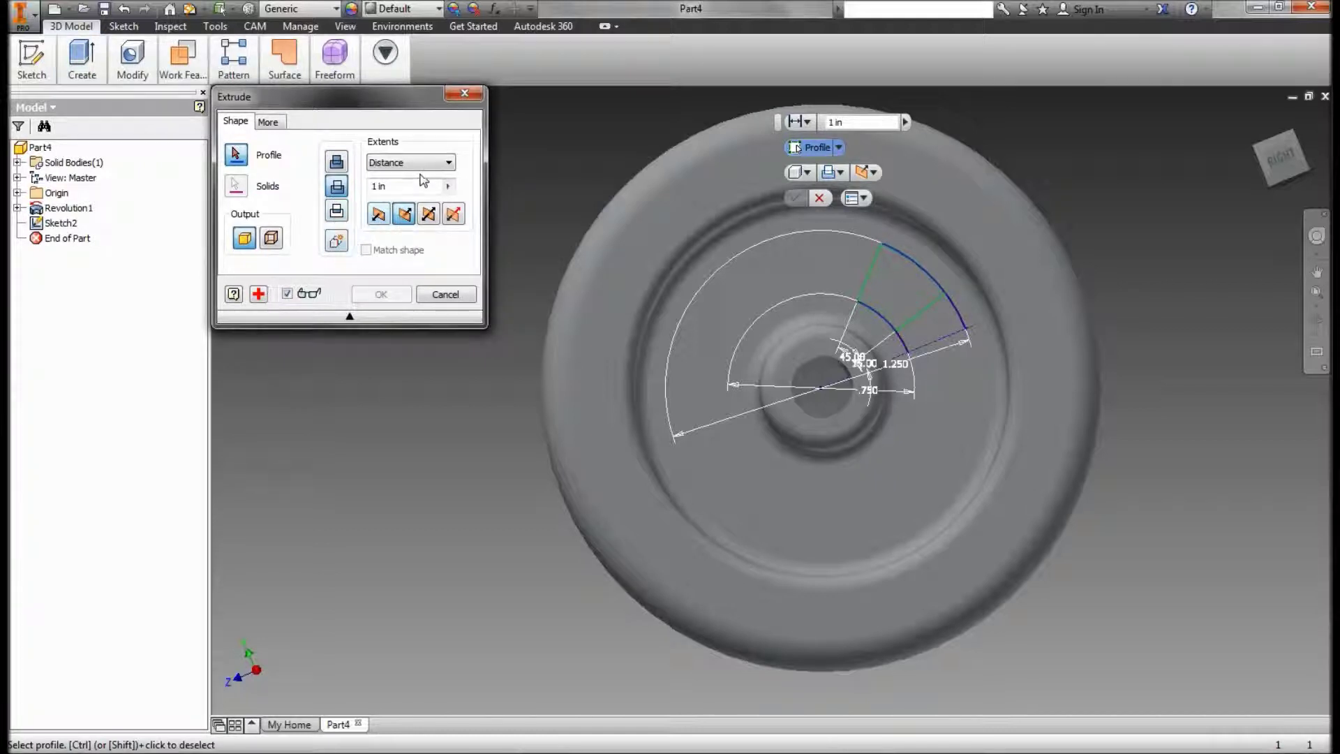
click(901, 301)
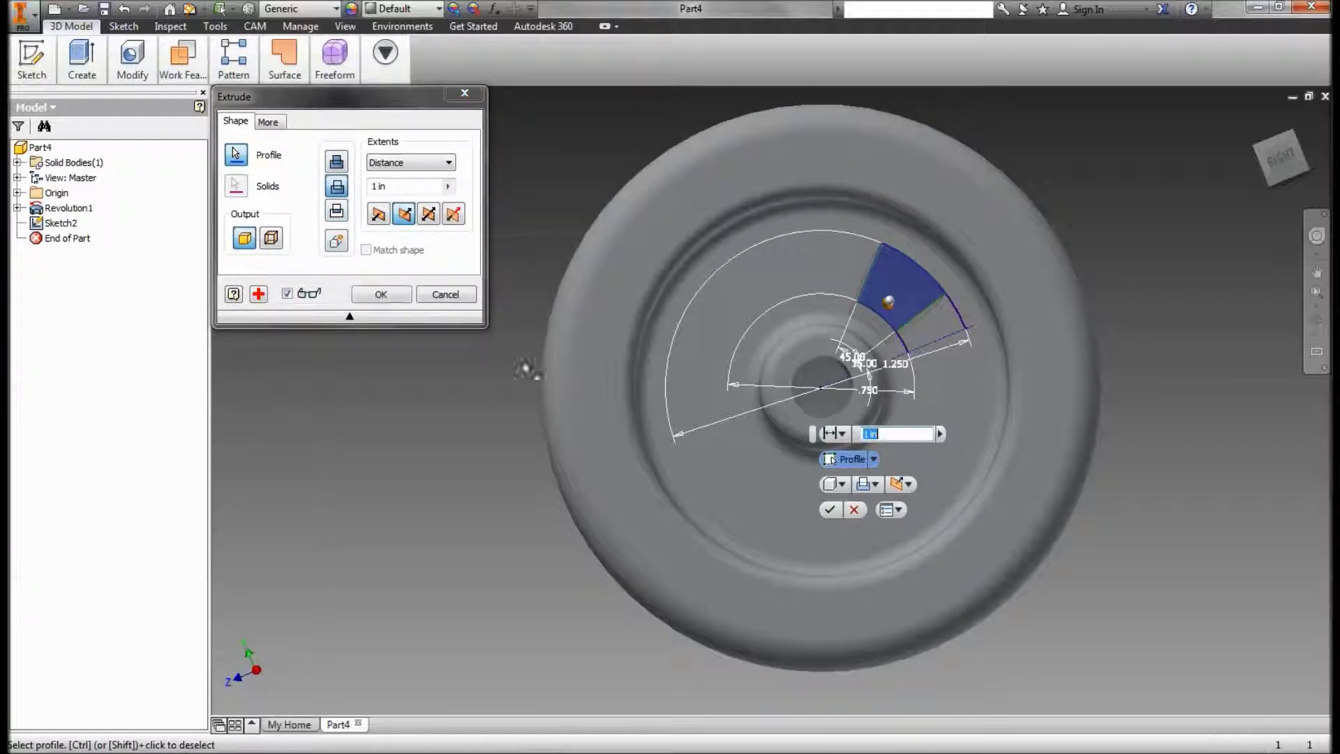
click(379, 295)
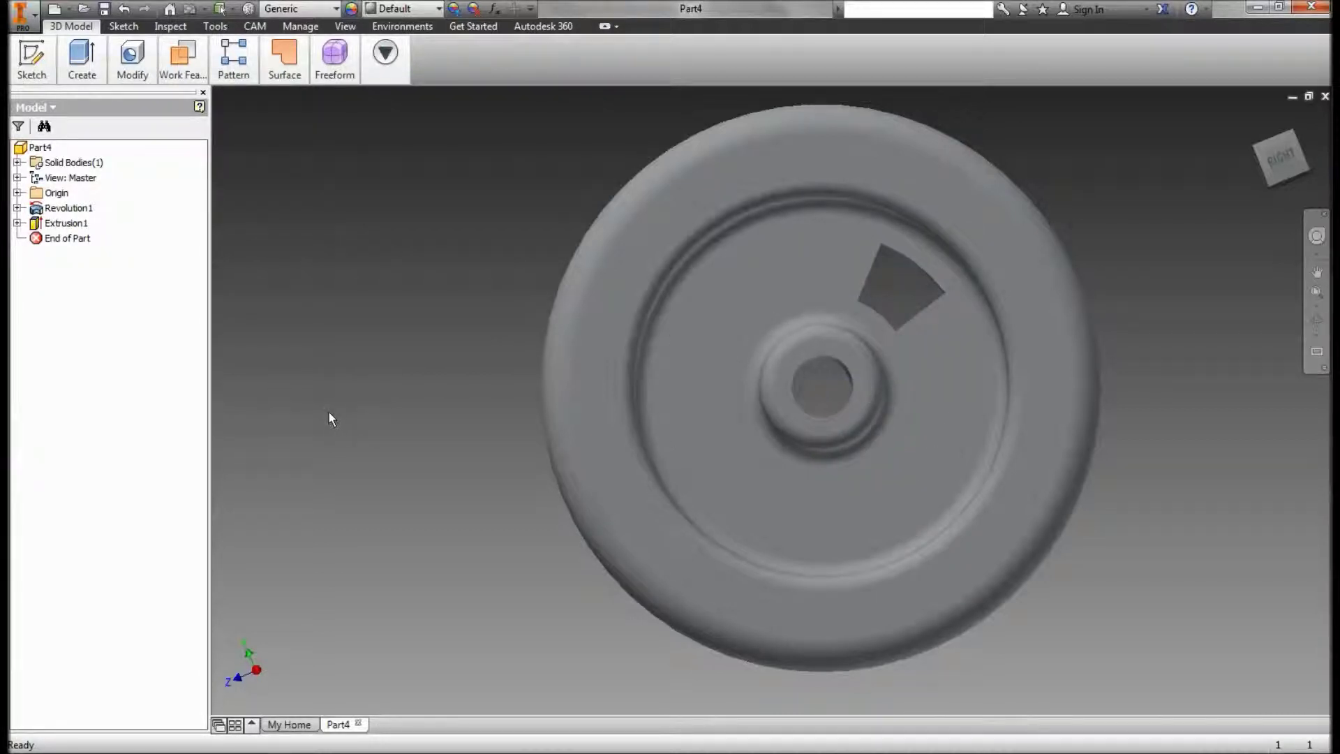
click(231, 60)
click(233, 64)
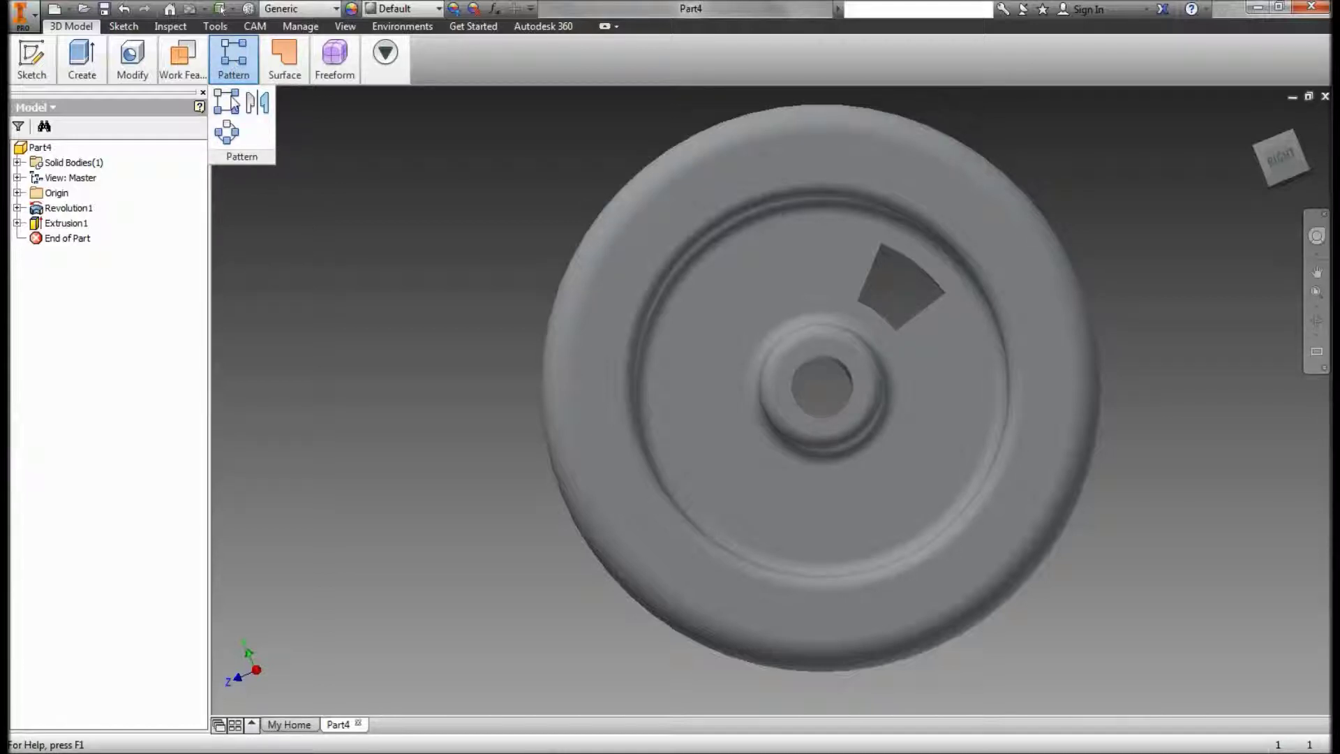
Circular-pattern the Extrusion1 wedge cut 6 times around the wheel's centre axis over 360°.
click(231, 139)
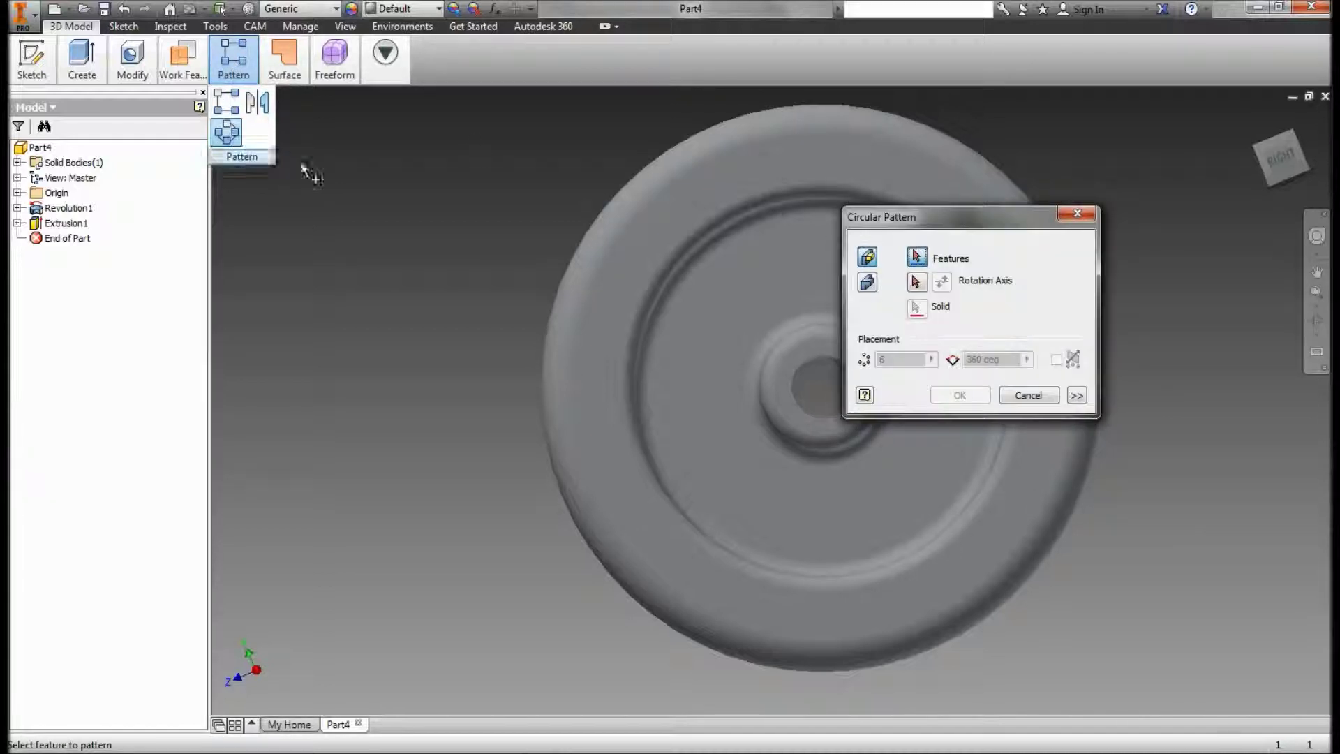
drag(944, 227, 330, 130)
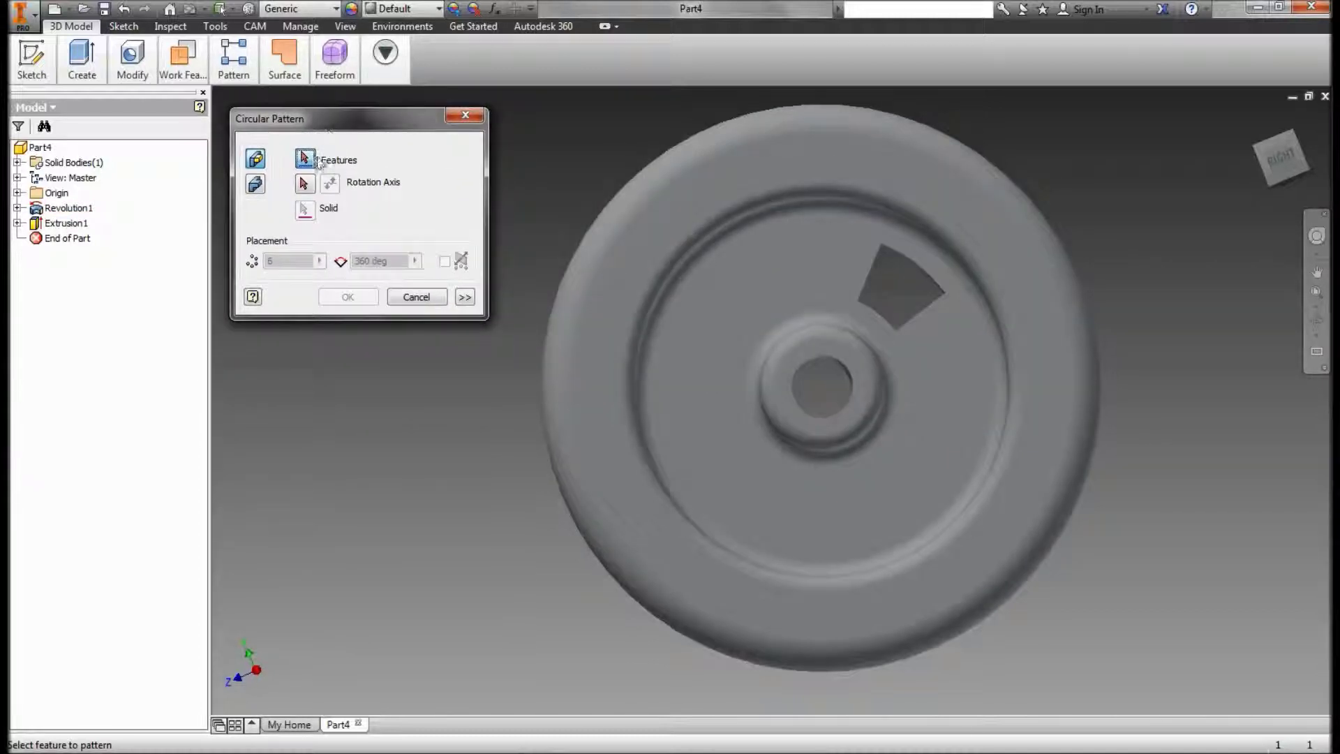
click(913, 266)
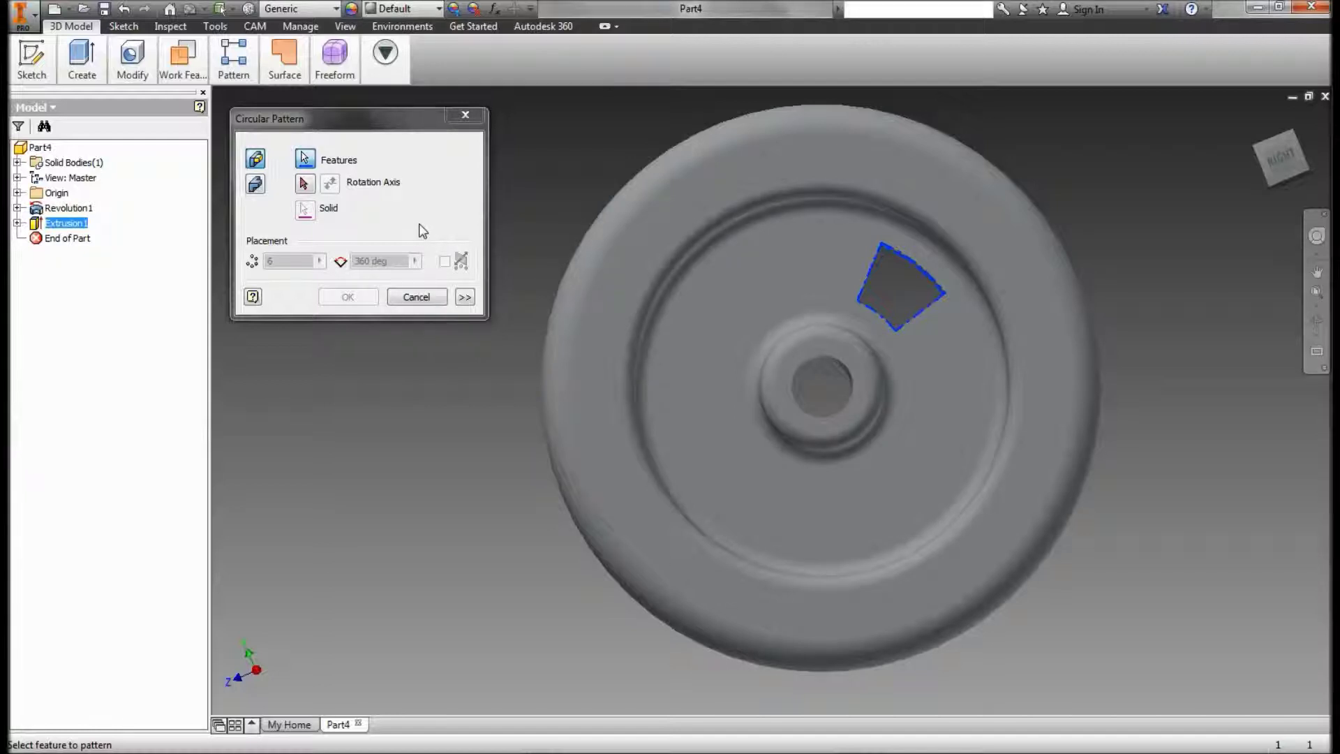
click(306, 186)
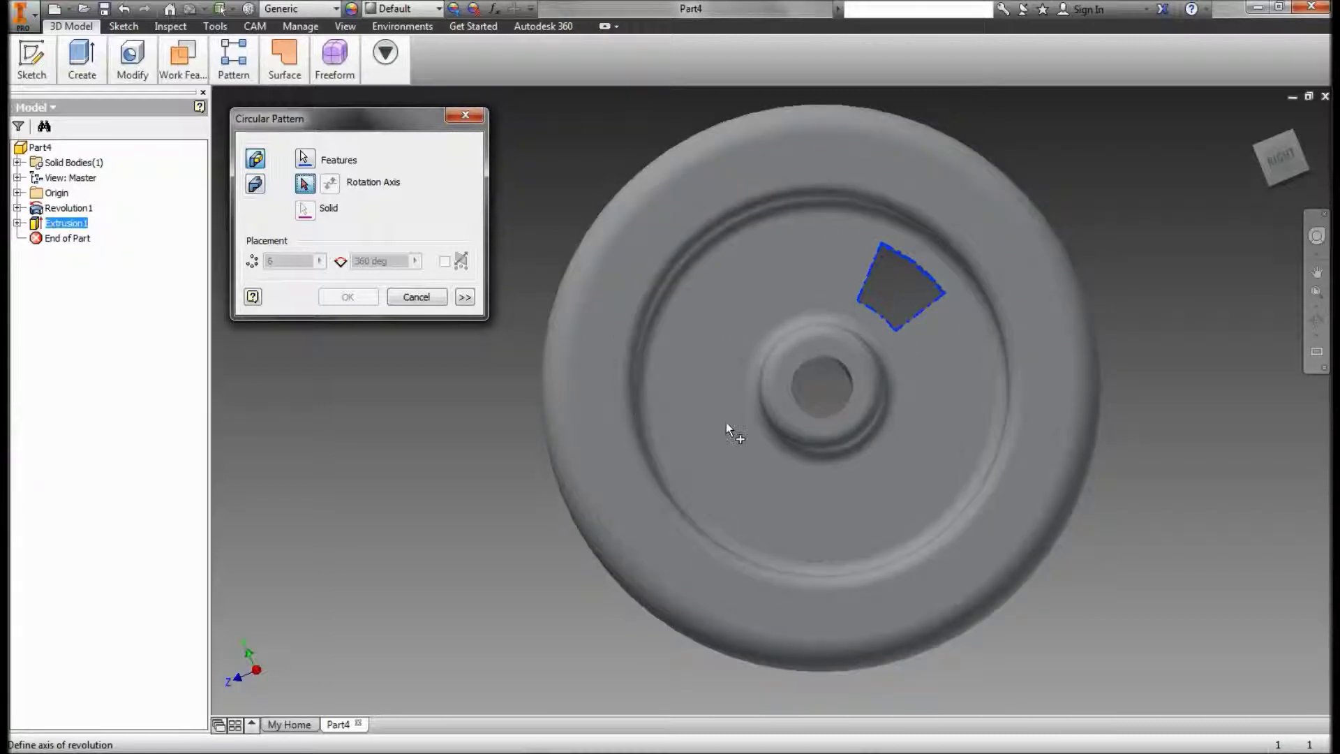
click(996, 329)
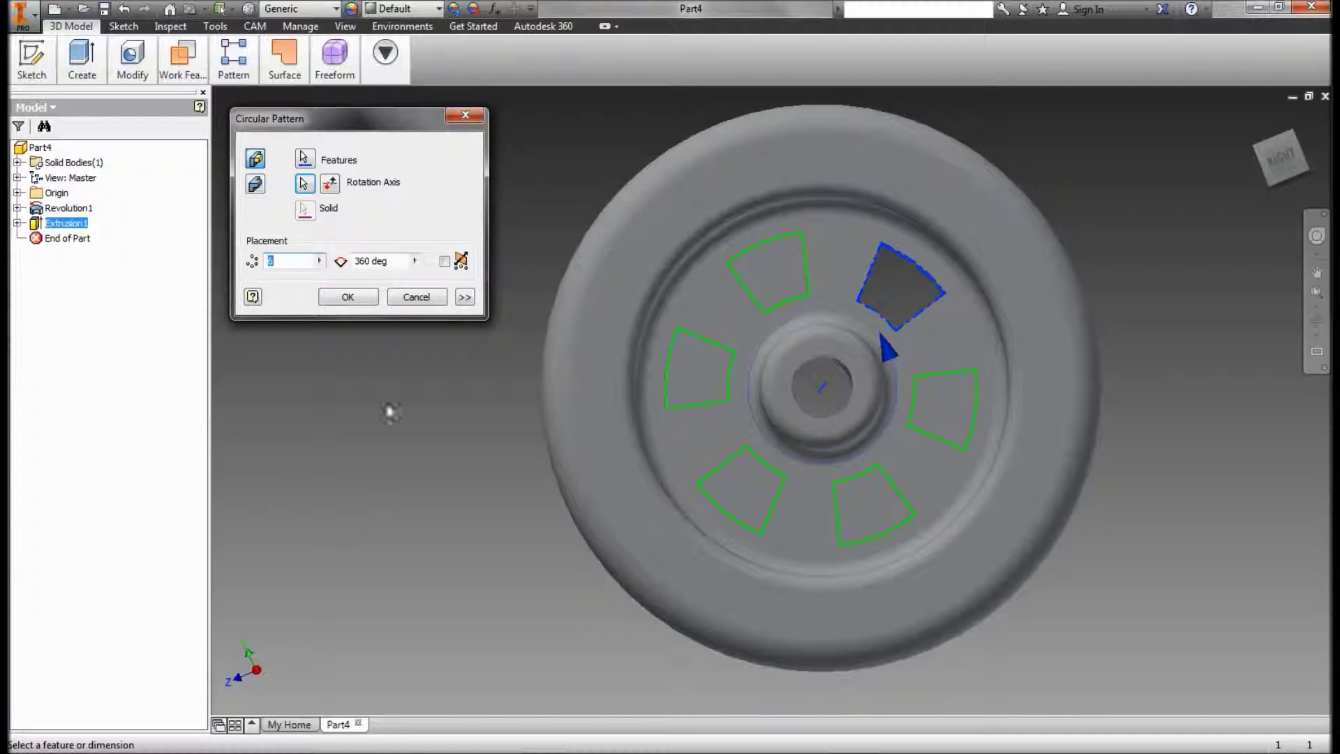
text(6)
click(349, 297)
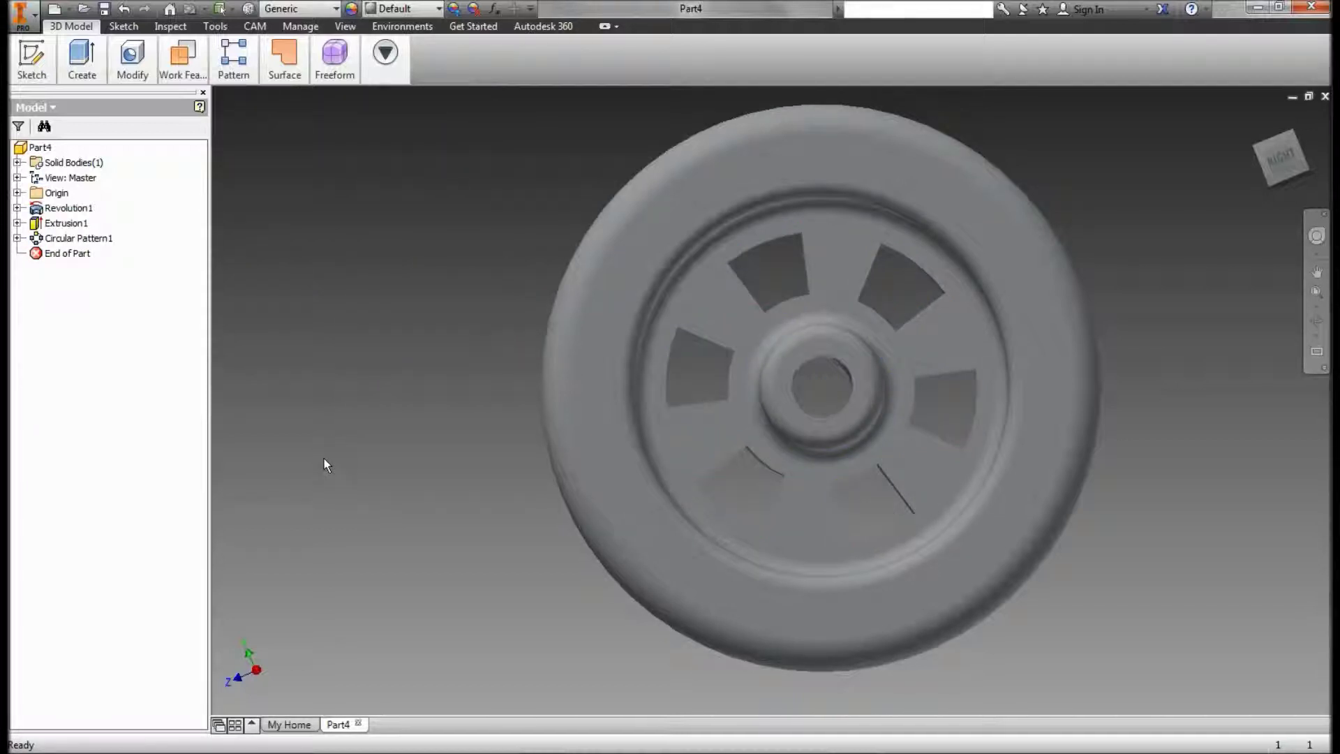